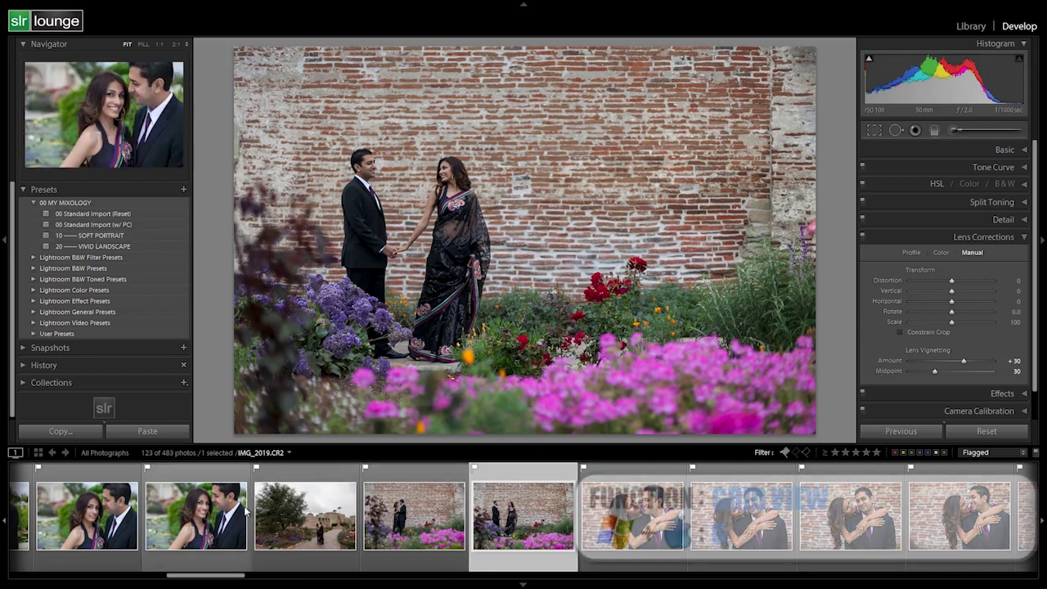
Step: Browse the flagged photos in the grid and examine the rose garden portrait IMG_1929.CR2 enlarged
click(195, 515)
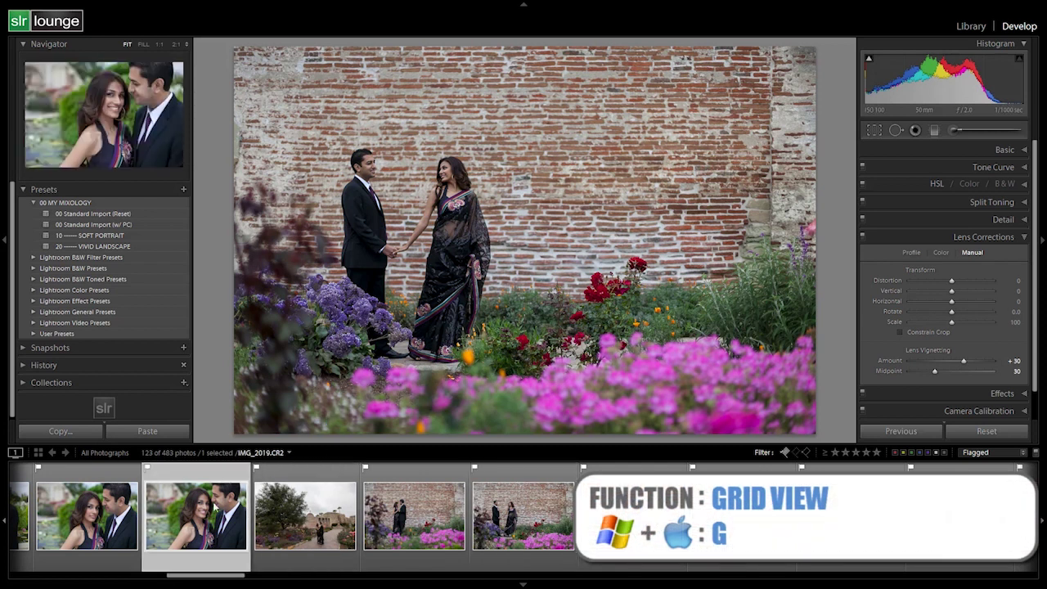
key(g)
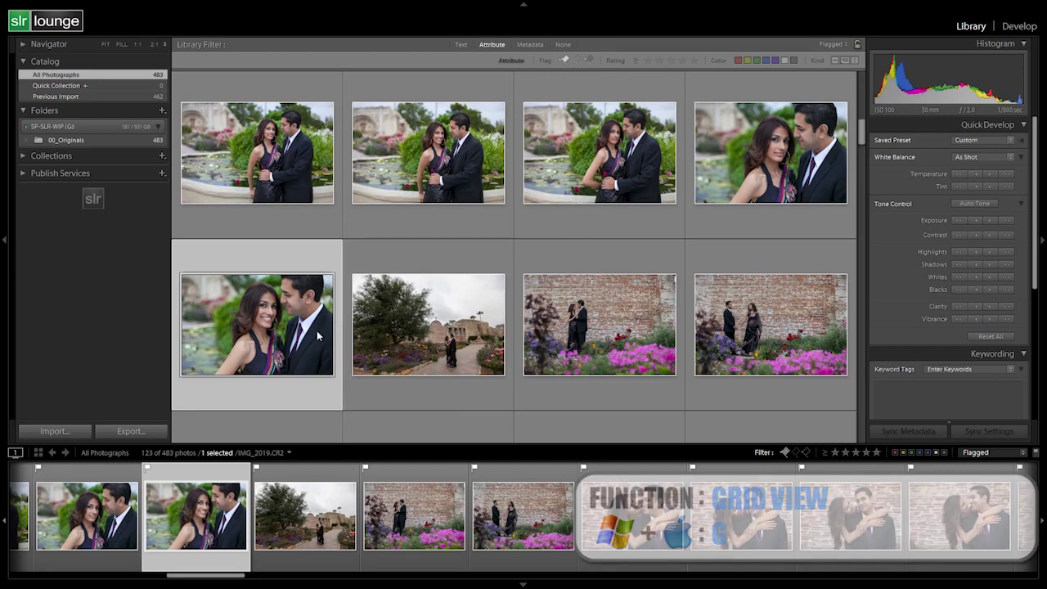
scroll(292, 317, up, 10)
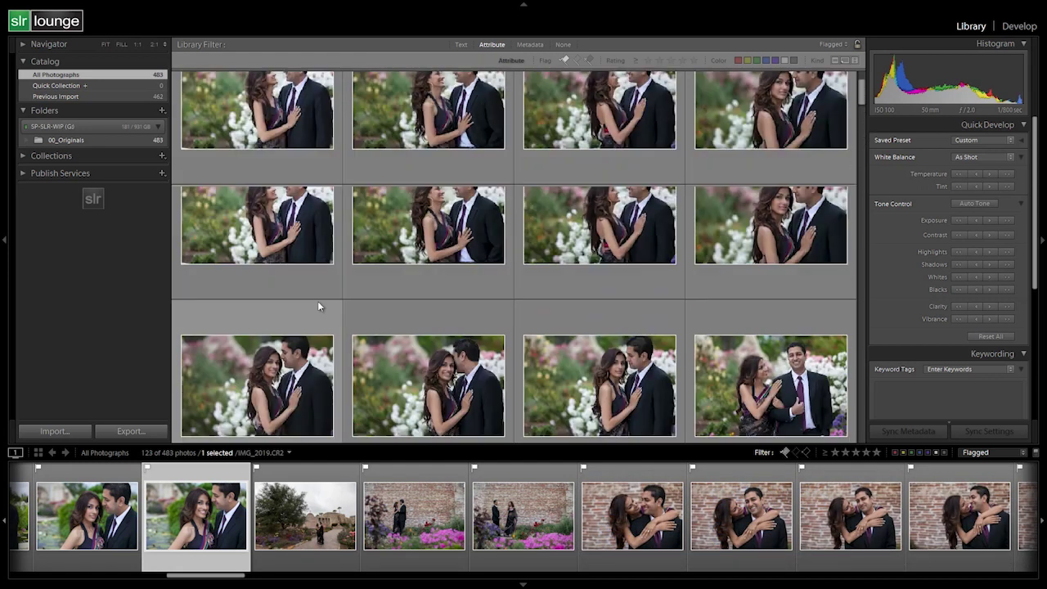
scroll(291, 181, down, 2)
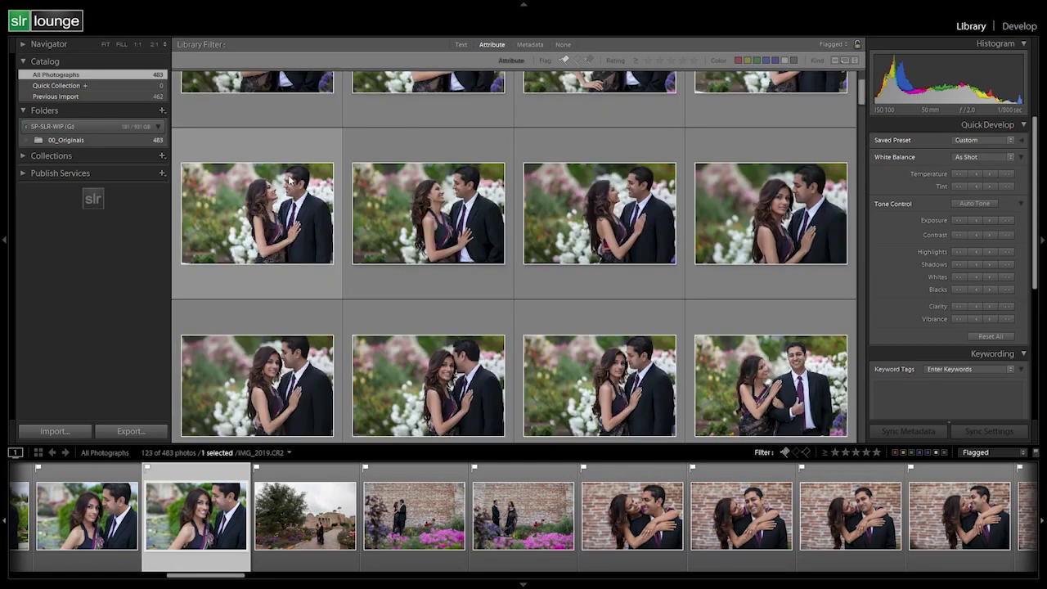
scroll(431, 161, up, 2)
double_click(431, 162)
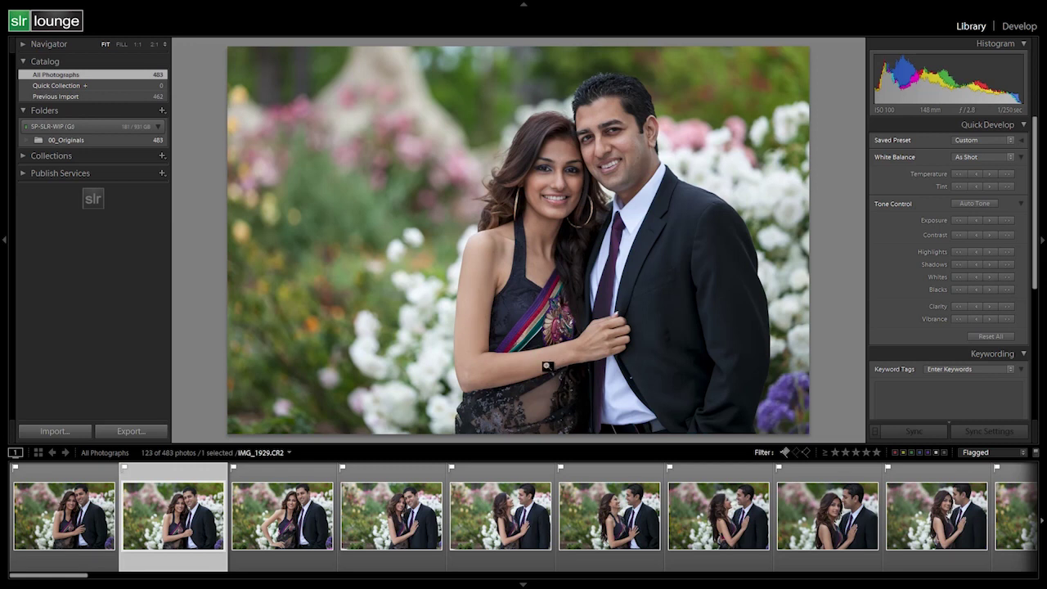
key(g)
Step: Examine the garden path photo IMG_2053.CR2 and the two following shots of the couple at the brick wall, enlarged
scroll(545, 271, down, 5)
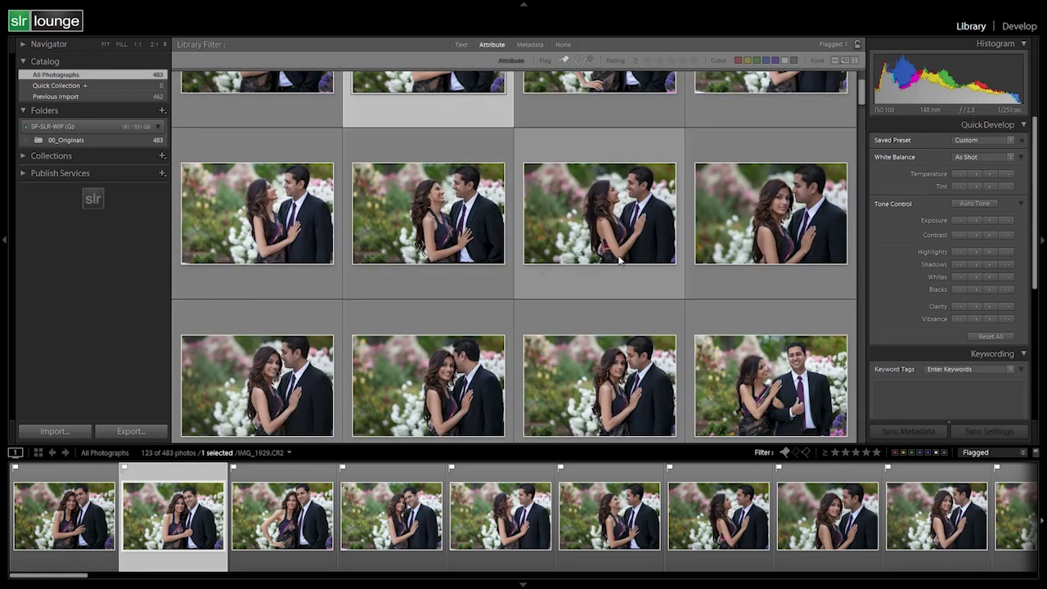
scroll(518, 257, down, 8)
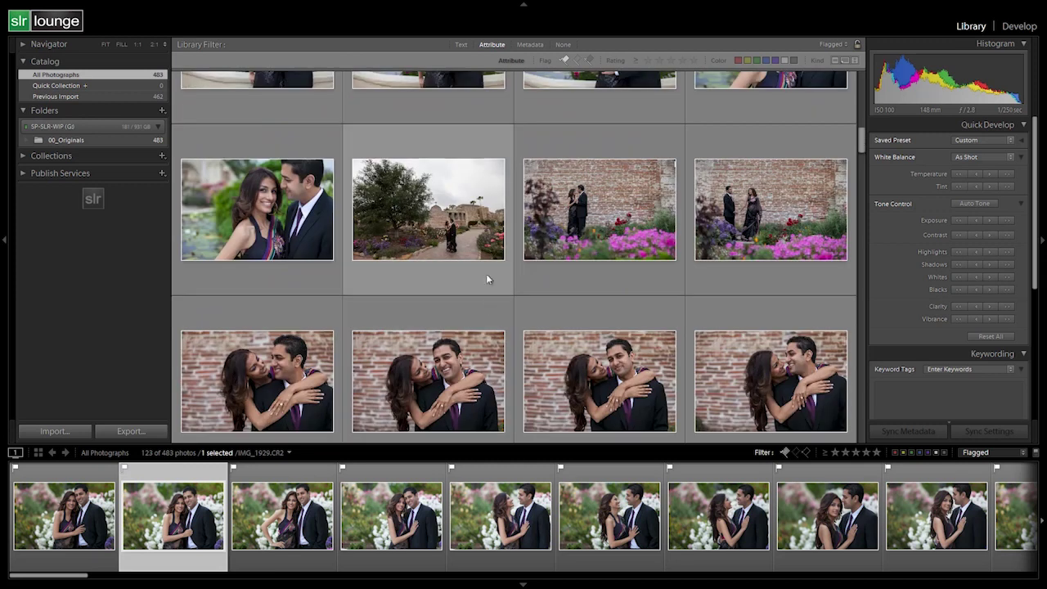
double_click(486, 280)
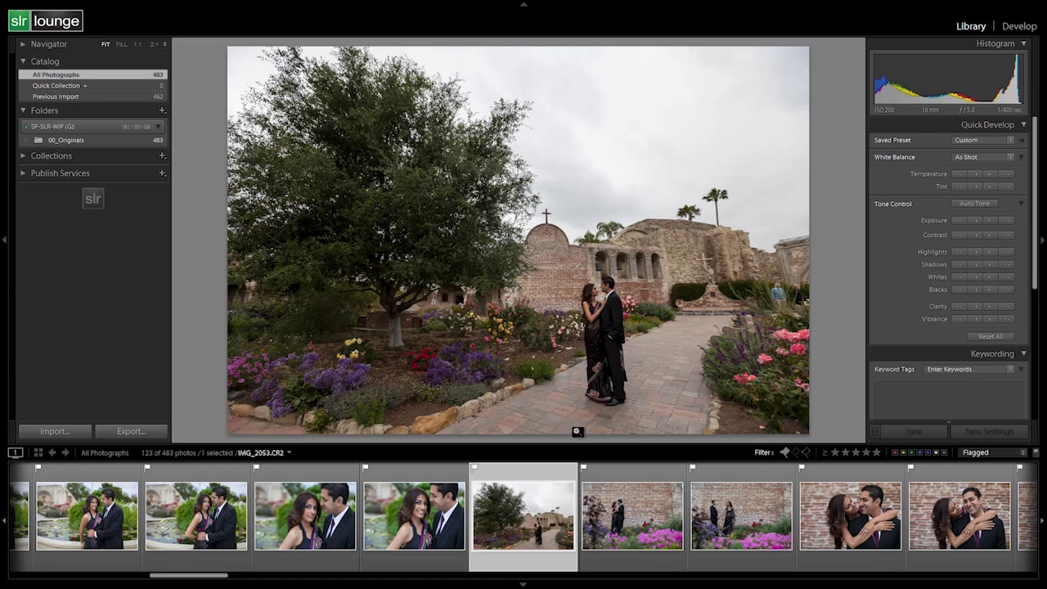
key(Right)
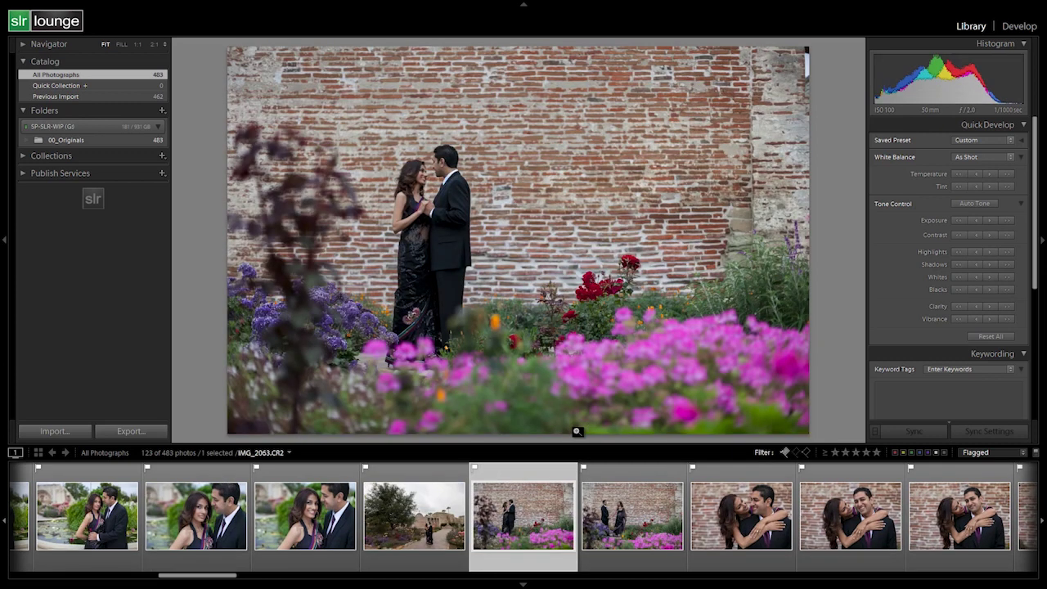
key(Right)
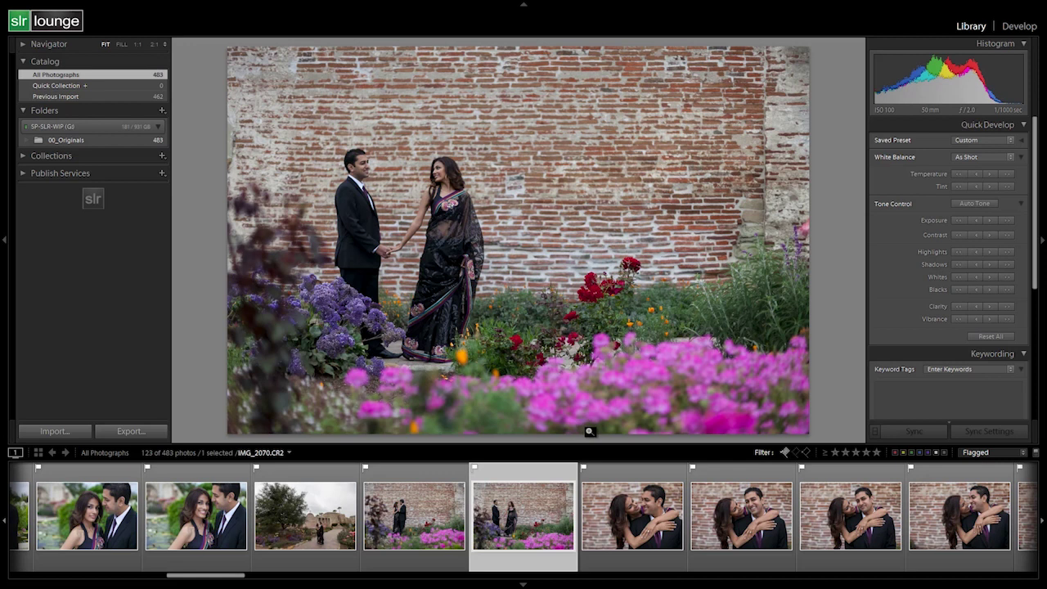
key(g)
Step: Examine the photo IMG_2122.CR2 of the couple embracing beneath the bells, enlarged, and return to the grid
scroll(319, 290, down, 3)
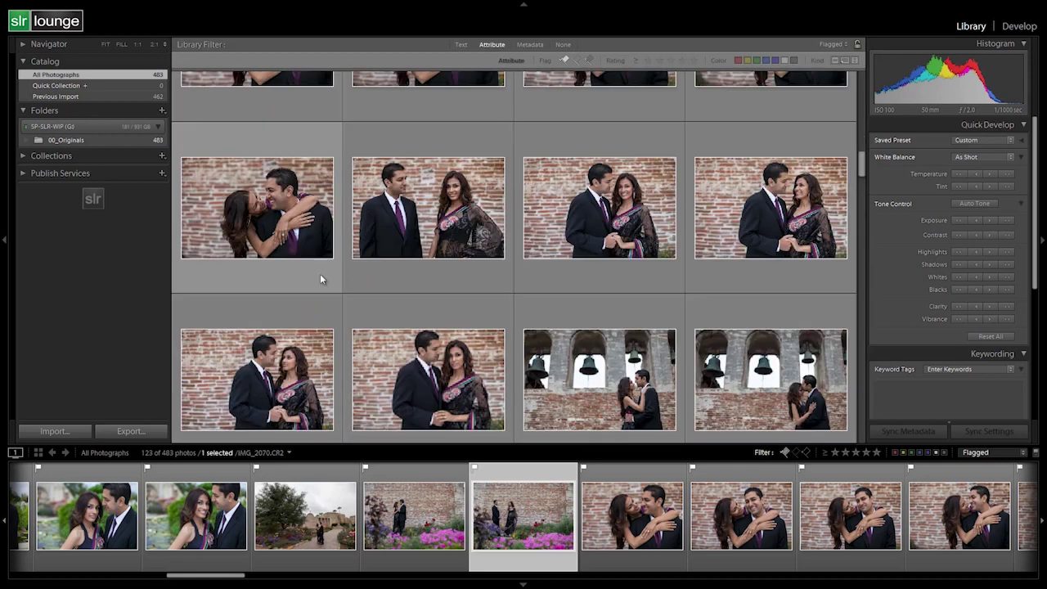
scroll(342, 218, down, 2)
click(369, 232)
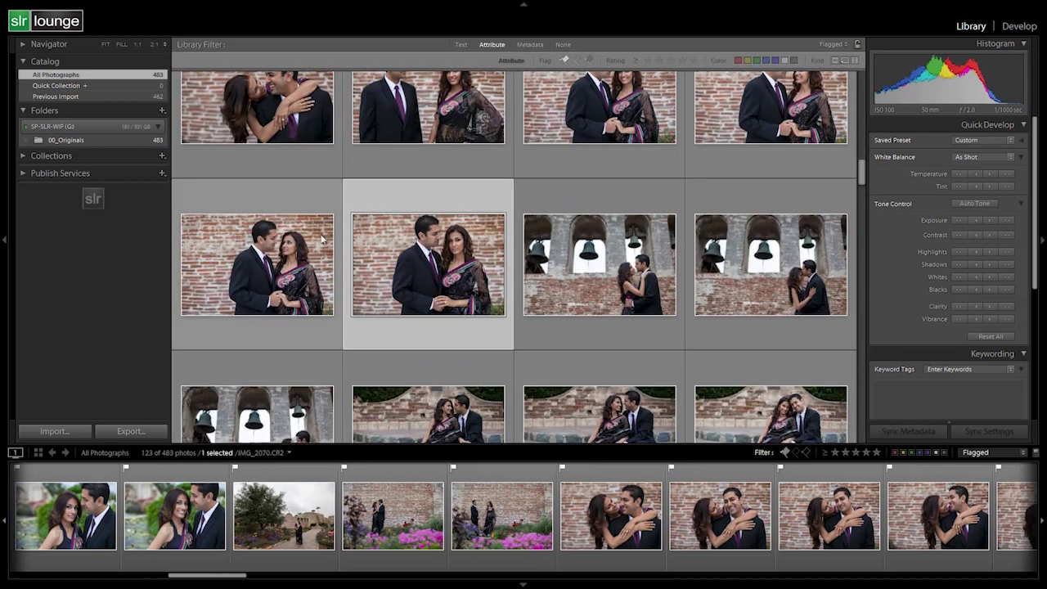
click(547, 278)
scroll(605, 278, down, 1)
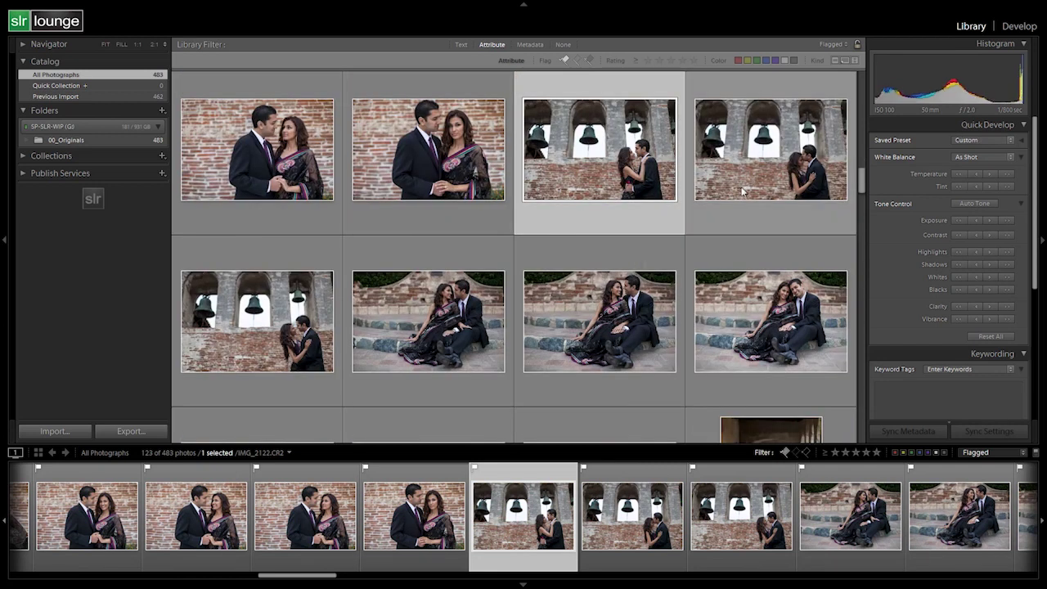
double_click(627, 200)
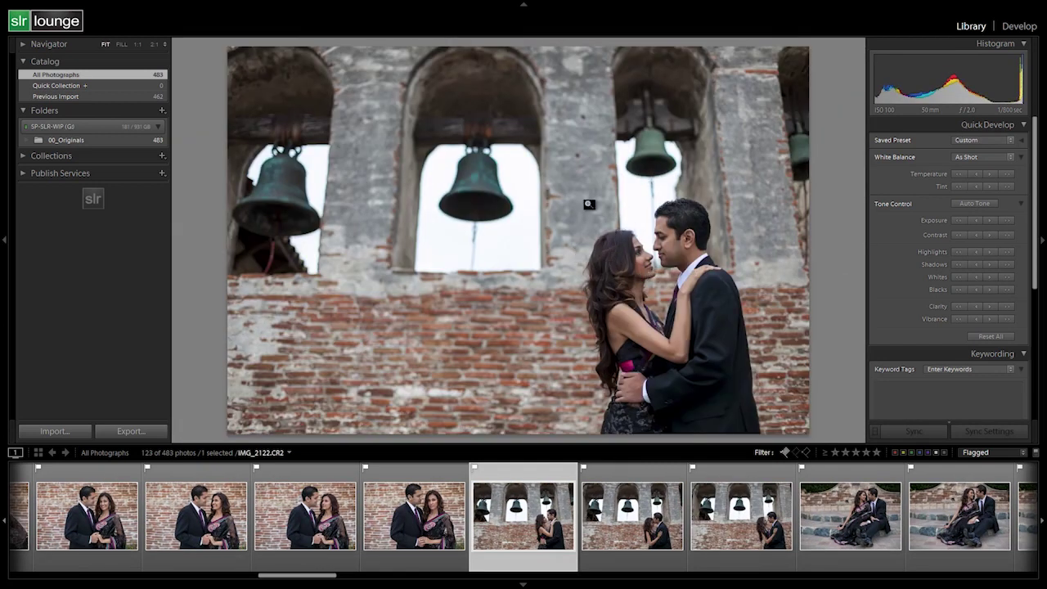
double_click(547, 247)
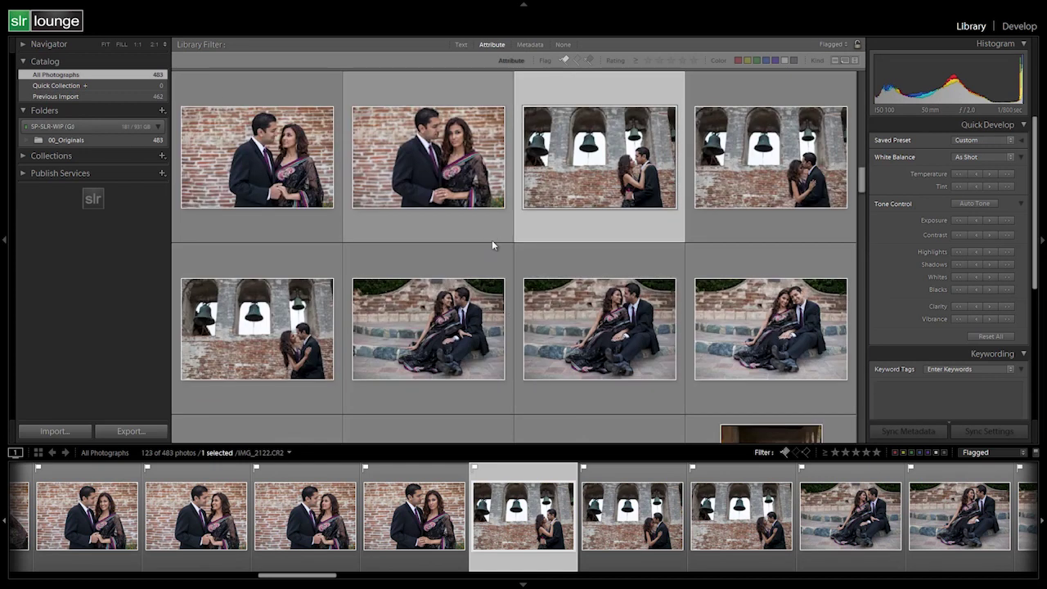
Step: Examine the corridor photo of the couple beside the brick columns, enlarged, and return to the grid
scroll(489, 249, down, 4)
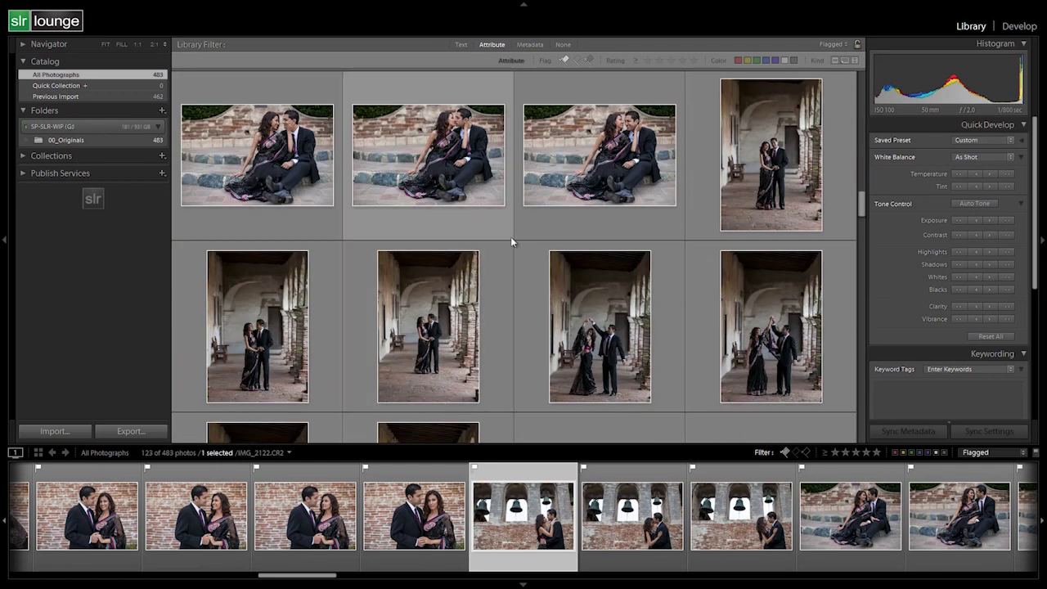
scroll(504, 237, down, 8)
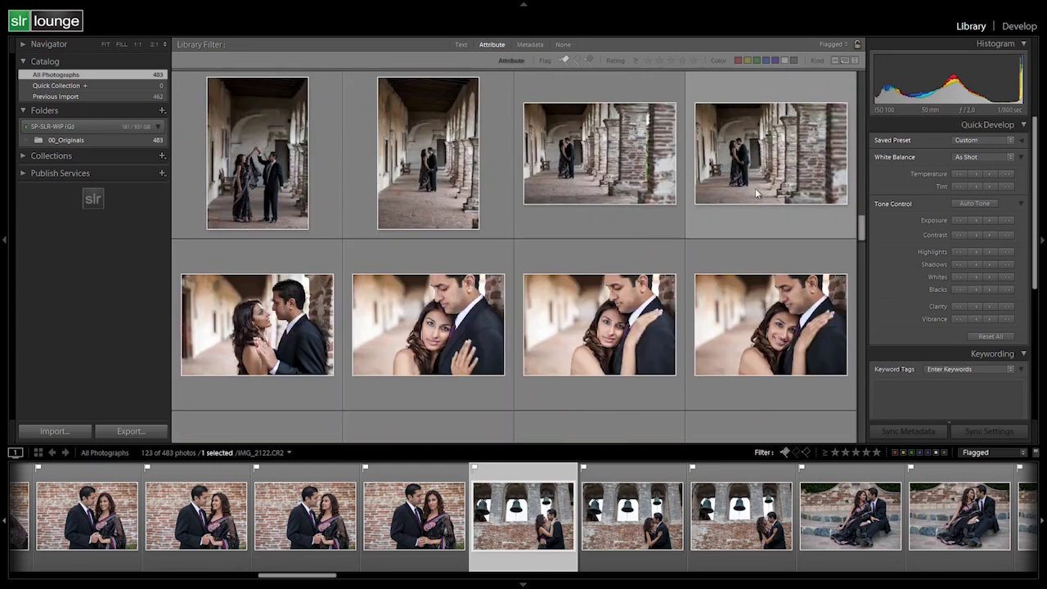
double_click(756, 193)
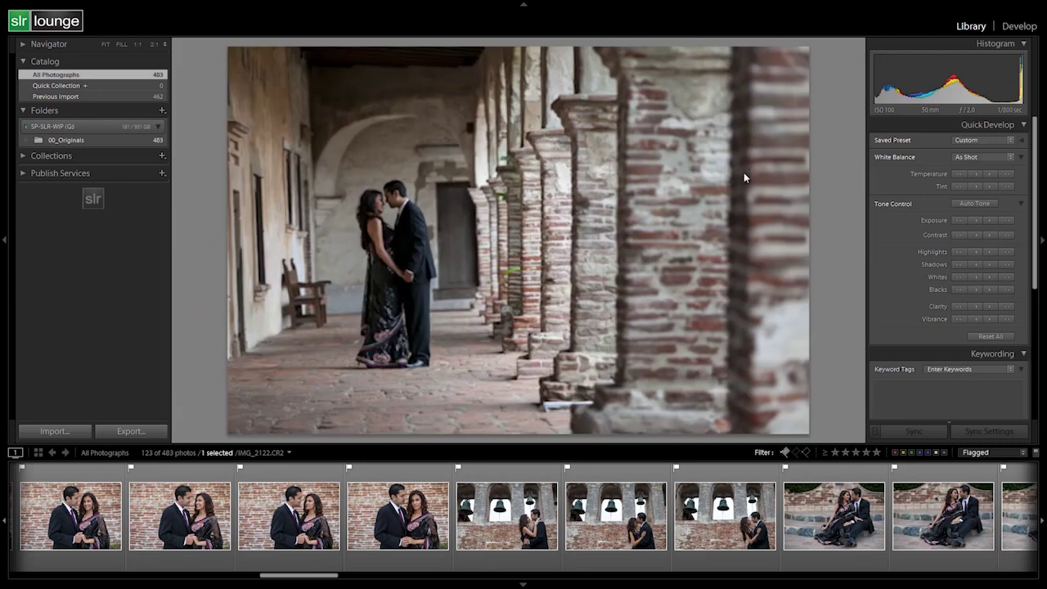
double_click(491, 219)
scroll(558, 222, down, 2)
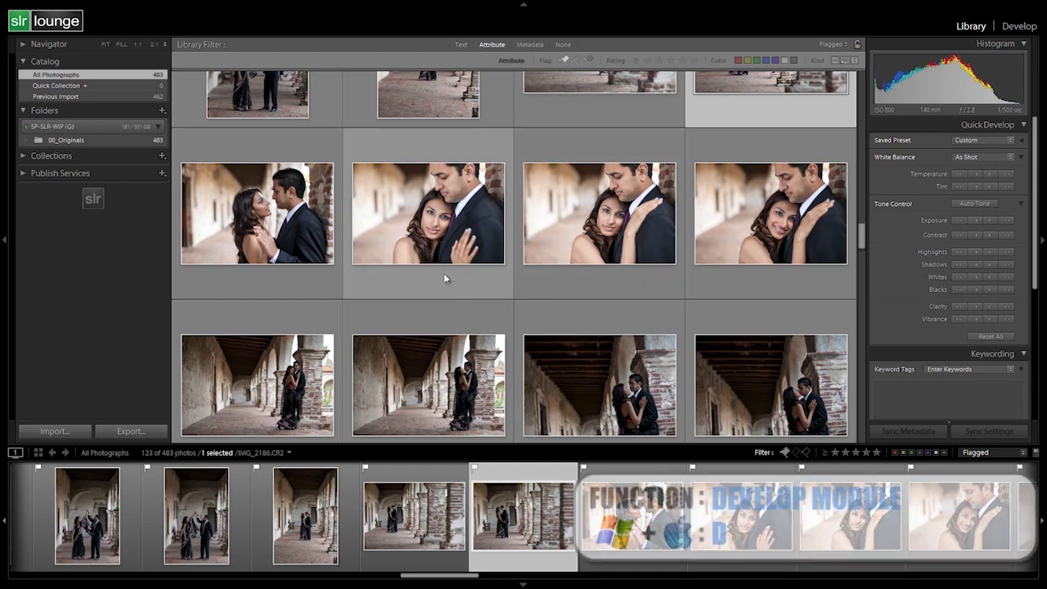
Step: Switch to the Develop module and select the brick wall portrait IMG_2115.CR2 for editing
key(d)
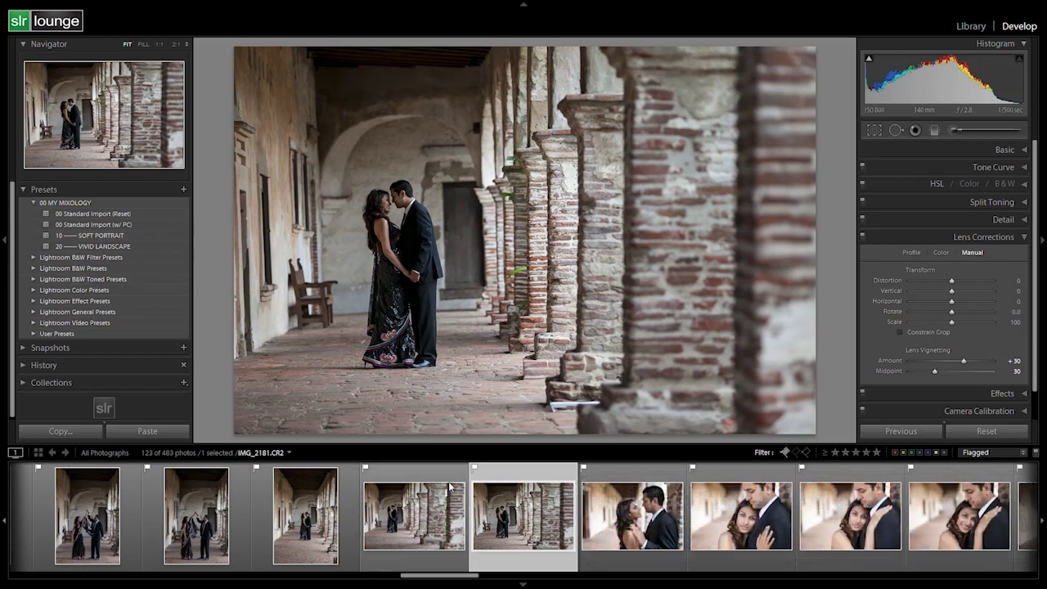
scroll(450, 491, up, 5)
scroll(434, 561, up, 4)
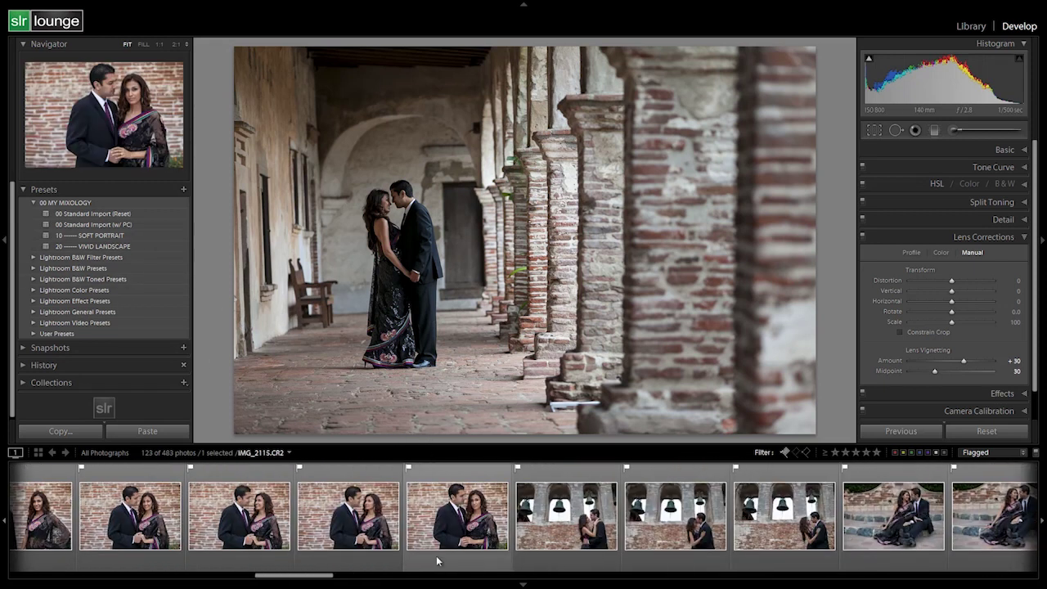
click(473, 515)
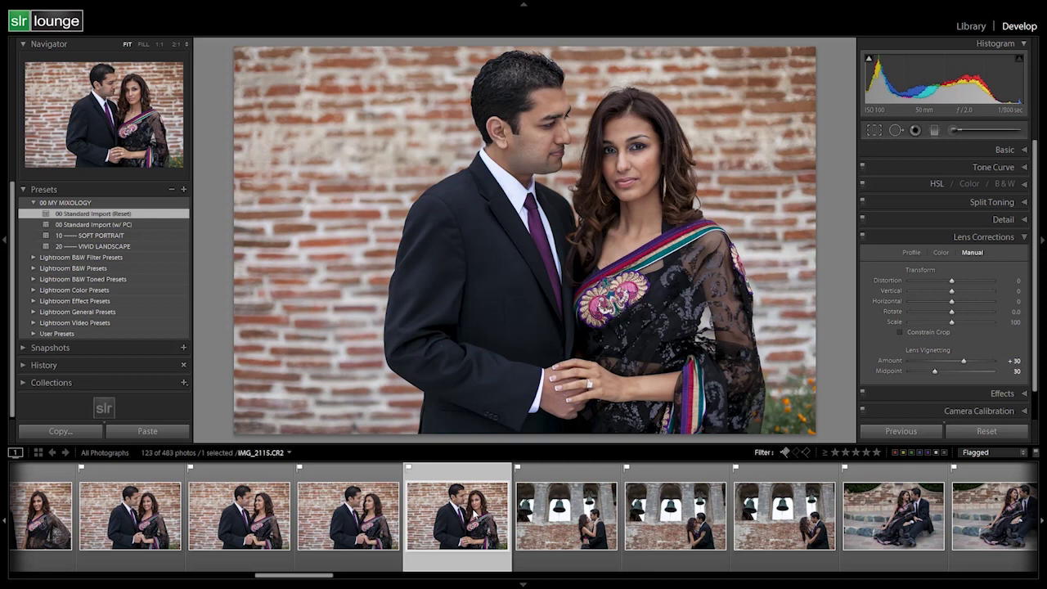
Step: Collapse the Lens Corrections and, in the Basic adjustments, set Highlights to -30 and Shadows to +10
key(ctrl+6)
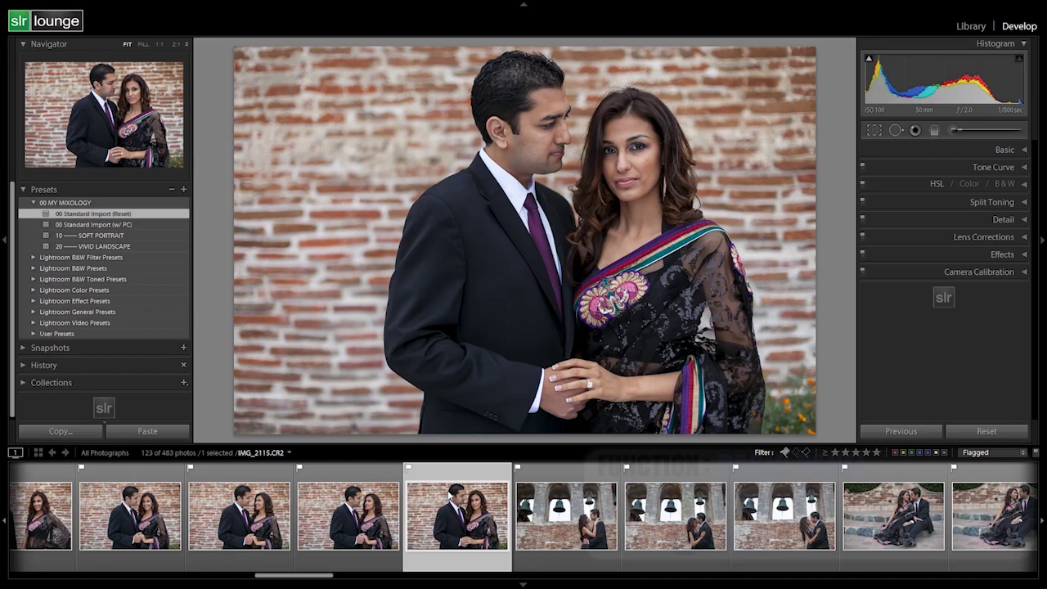
click(1004, 151)
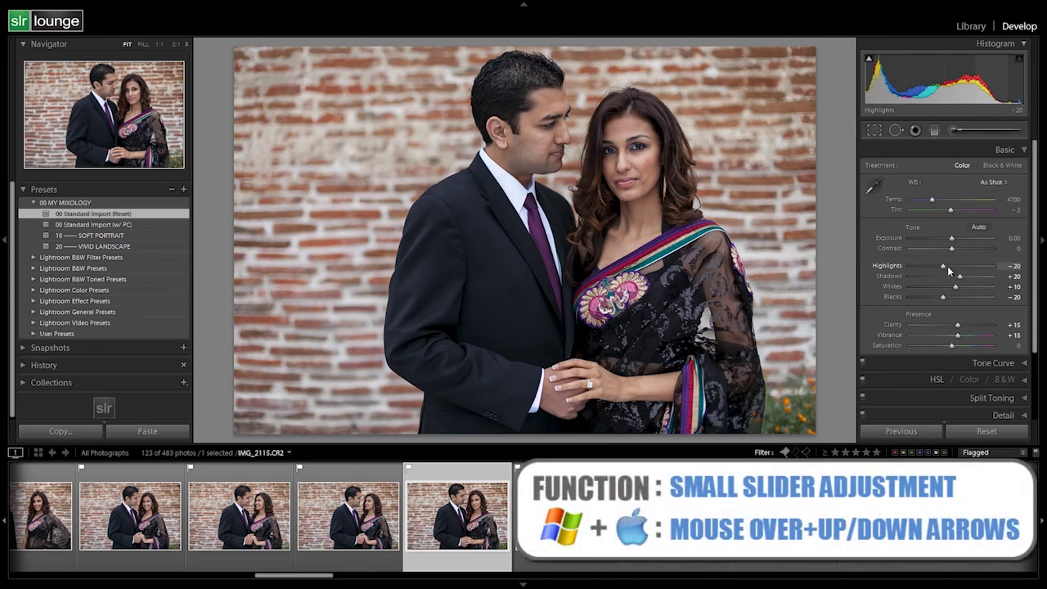
key(Down)
key(Down)
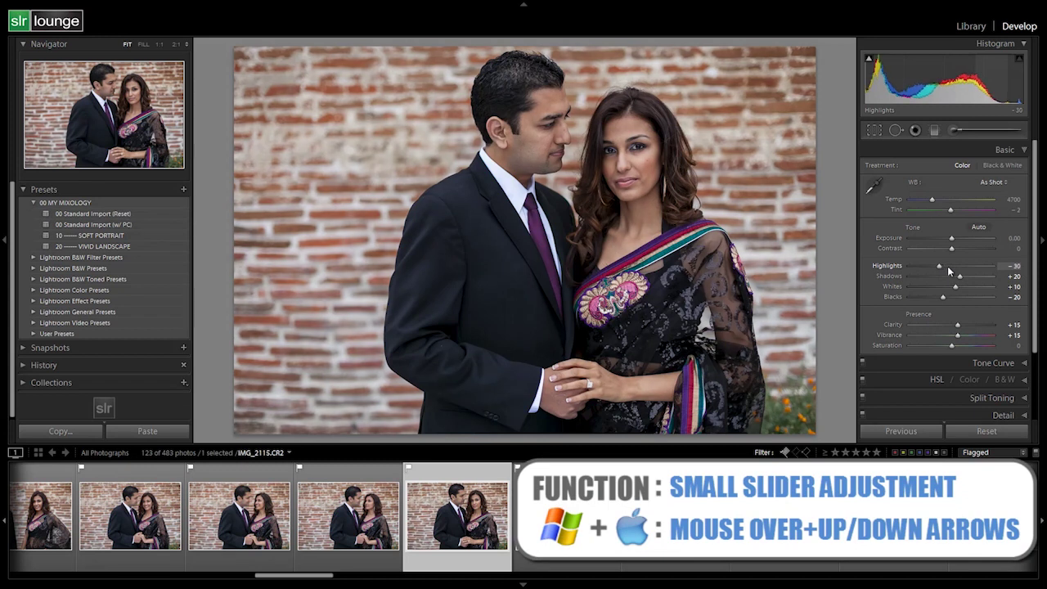
key(Down)
key(Down)
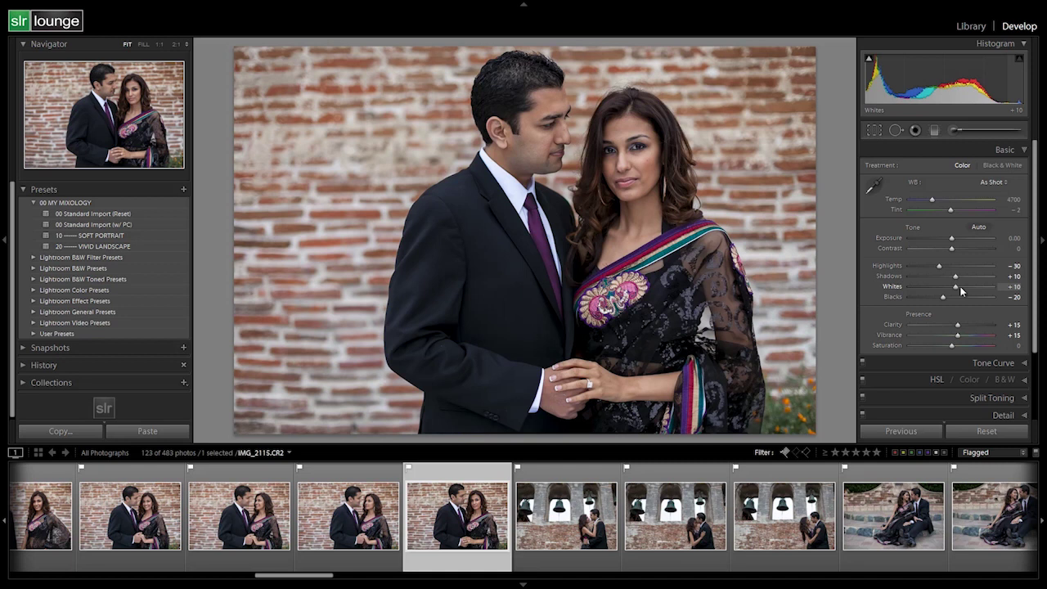
Step: Set the portrait's Whites to -30 and Blacks to -10
key(Down)
key(Down)
key(Down)
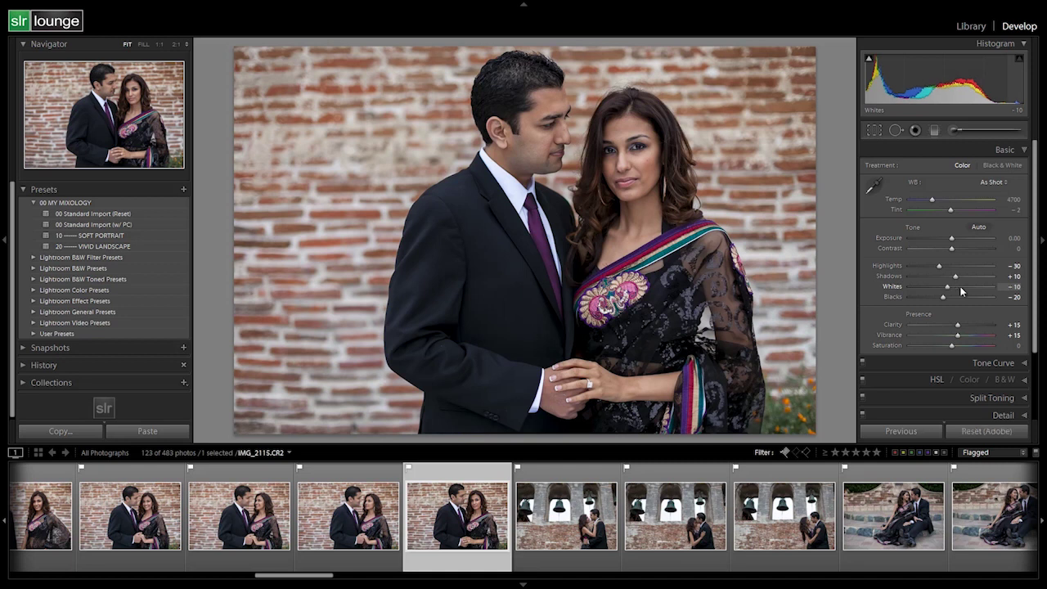
key(Down)
key(Down)
key(Down)
key(Down)
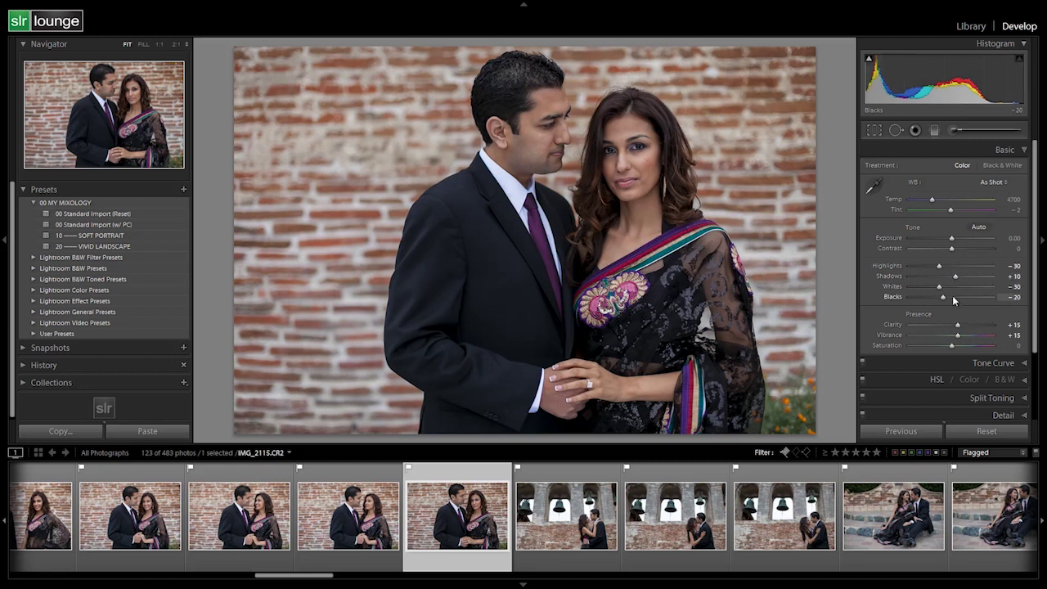
key(Up)
key(Up)
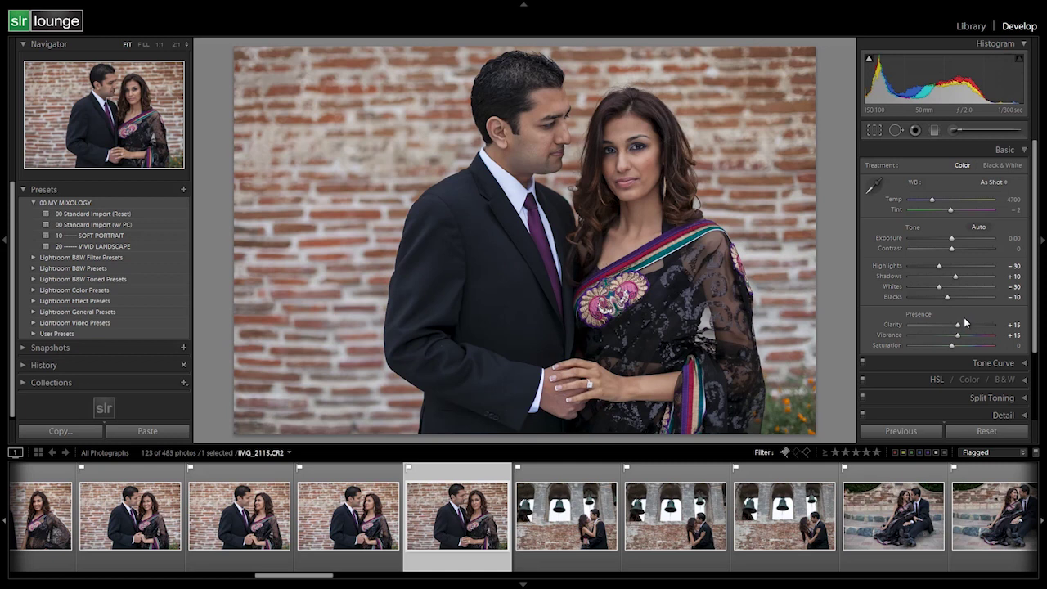
Step: Lower the portrait's Clarity to -10
key(Down)
key(Down)
key(Down)
key(Down)
key(Down)
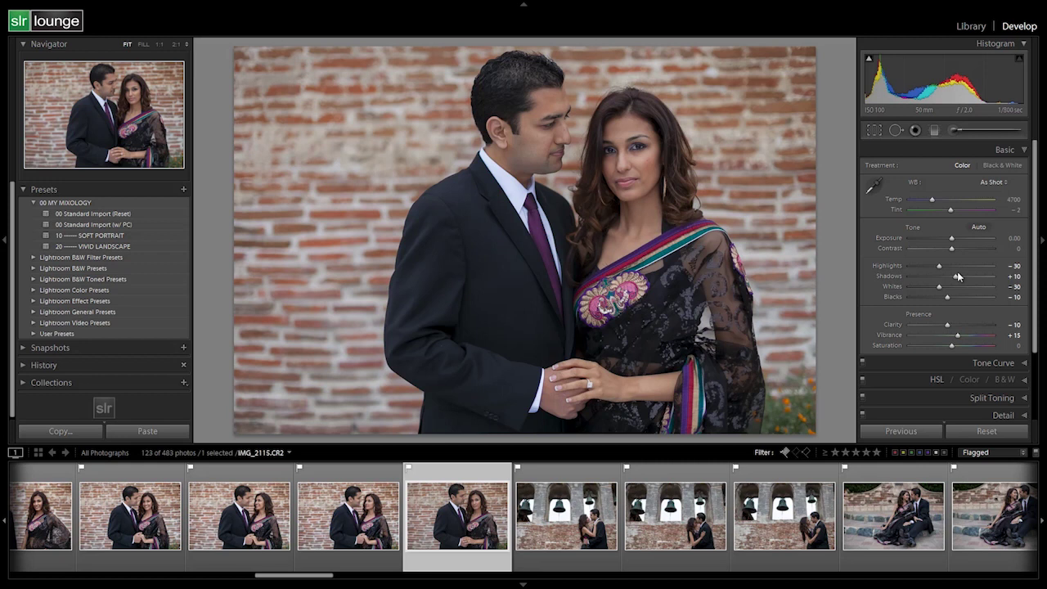
Step: Try a Clarity of +30 on the portrait, then bring it back to -10 for comparison
drag(947, 325, 963, 324)
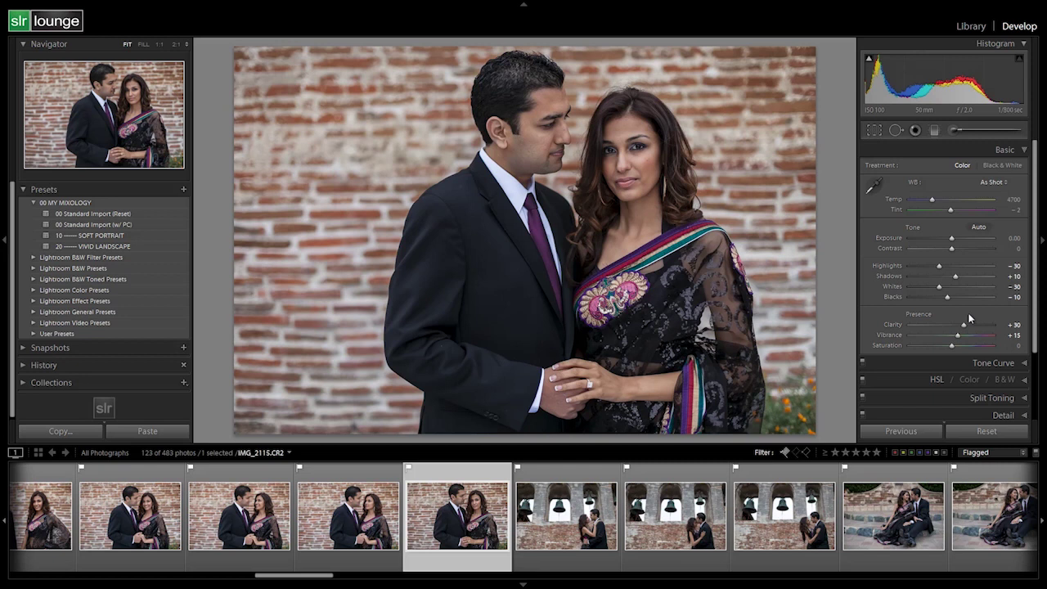
double_click(963, 326)
drag(963, 327, 959, 326)
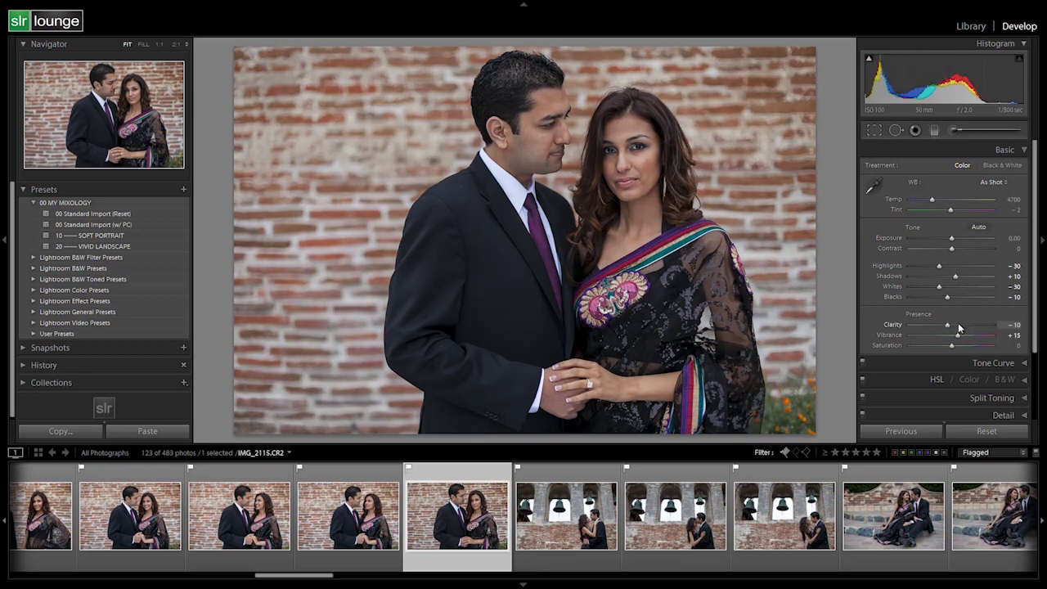
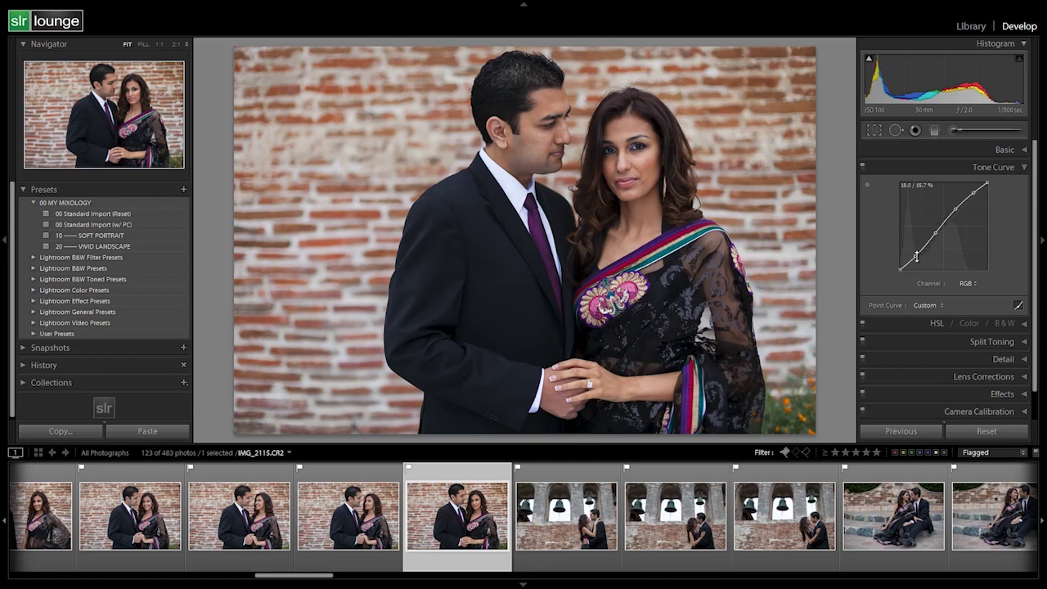
Step: Review the Contrast setting in the Basic adjustments and collapse them again
click(1004, 150)
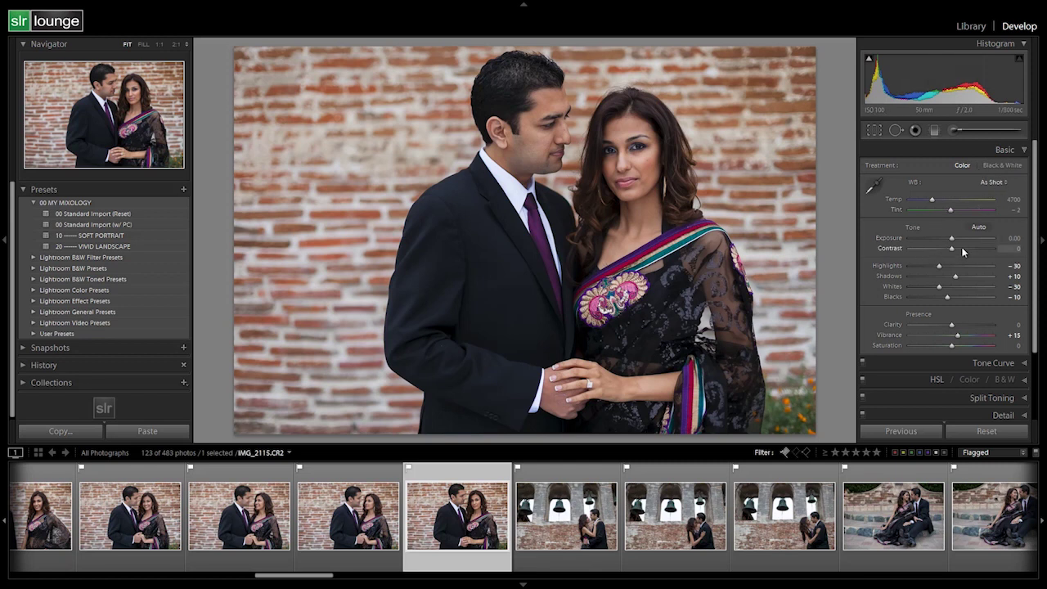
click(1006, 155)
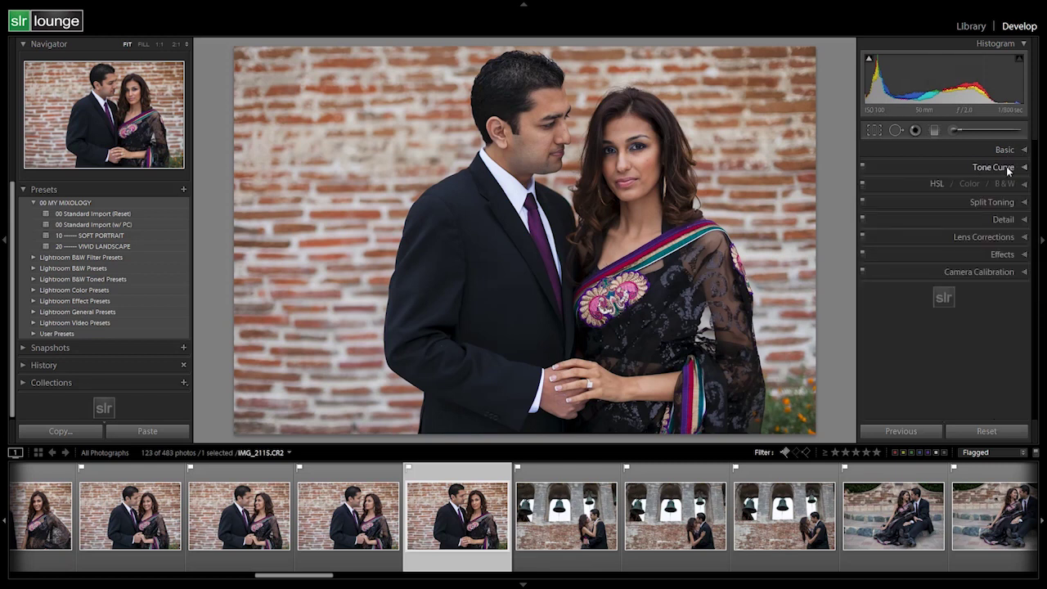
Step: Fine-tune the custom RGB point curve by slightly lowering its shadow, midtone and upper-midtone points and nudging the highlight point
click(1001, 168)
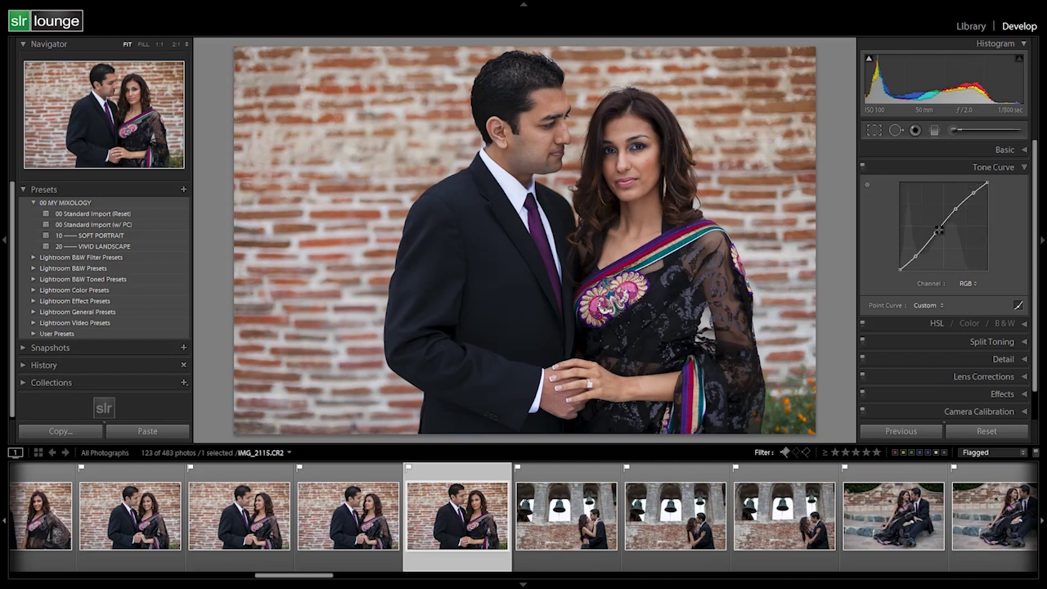
drag(918, 253, 912, 258)
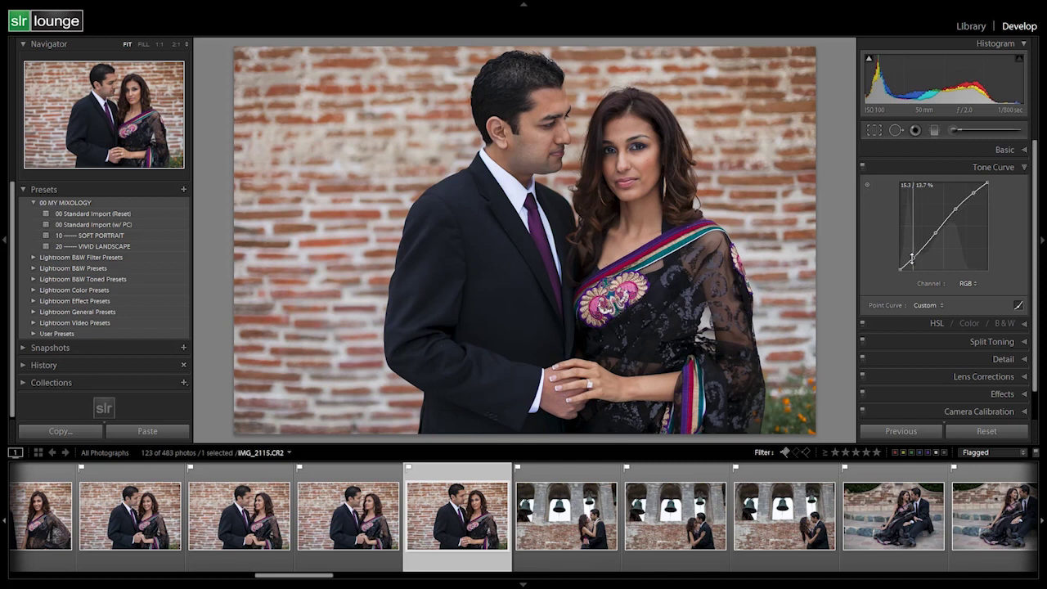
drag(911, 258, 913, 260)
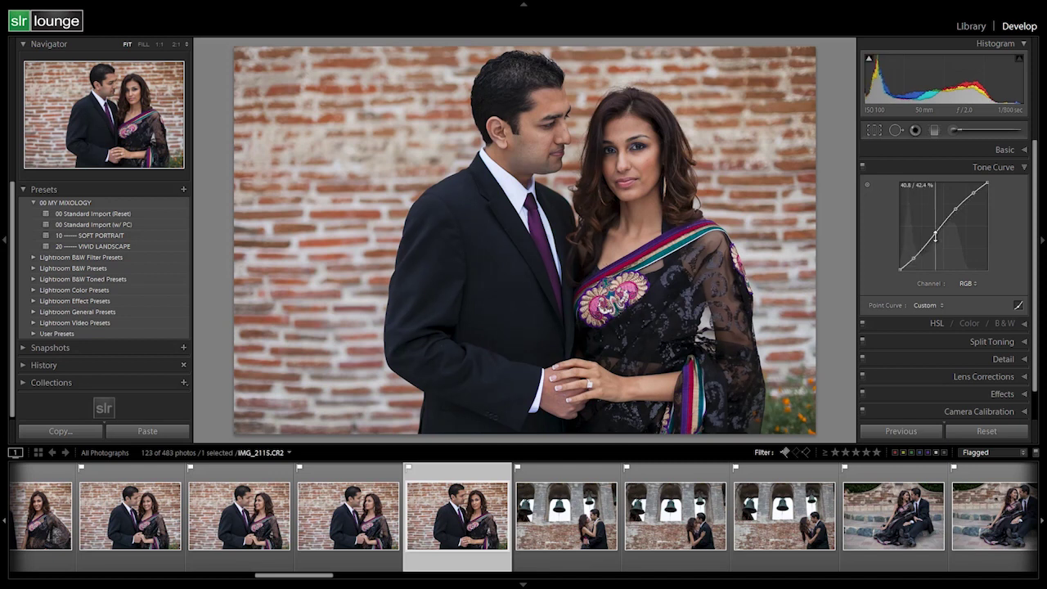
drag(934, 234, 932, 238)
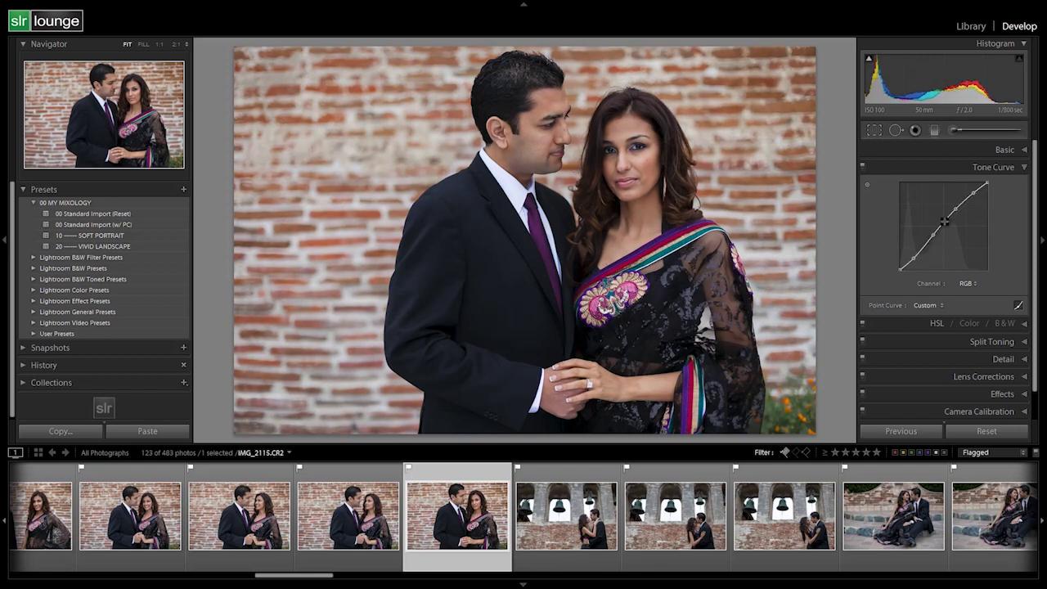
drag(955, 208, 954, 212)
drag(974, 192, 975, 190)
drag(954, 209, 954, 210)
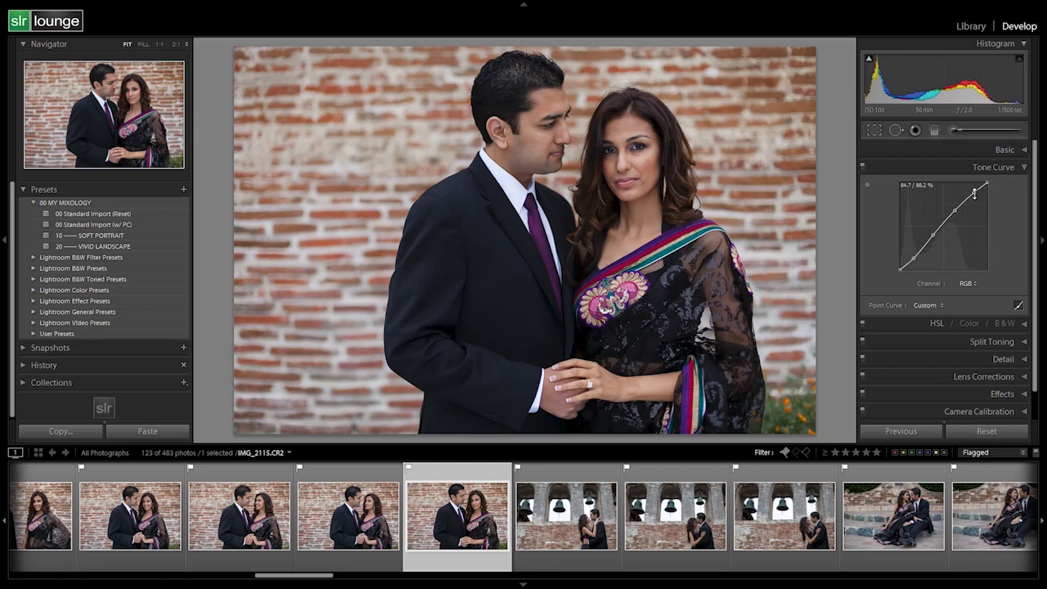
click(1014, 168)
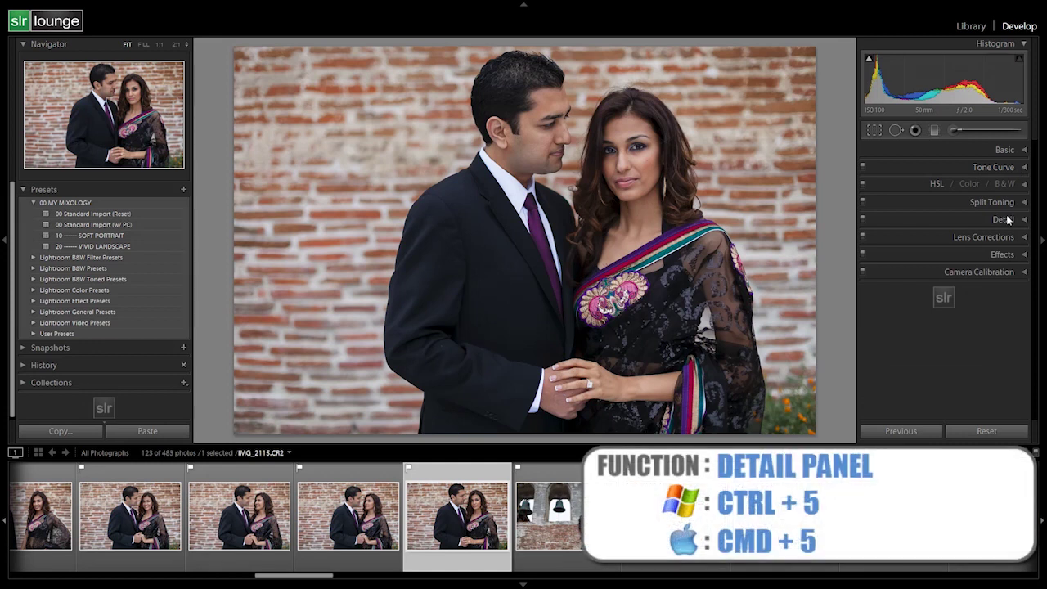
Step: Review the portrait's sharpening settings and inspect the couple's faces at 1:1
click(1006, 218)
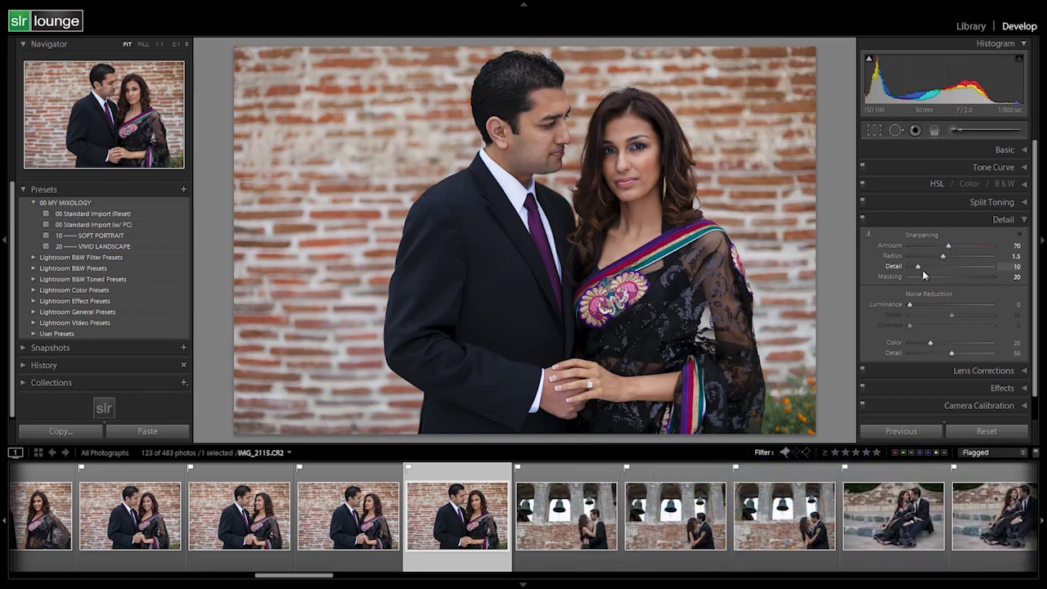
click(621, 157)
scroll(605, 196, down, 3)
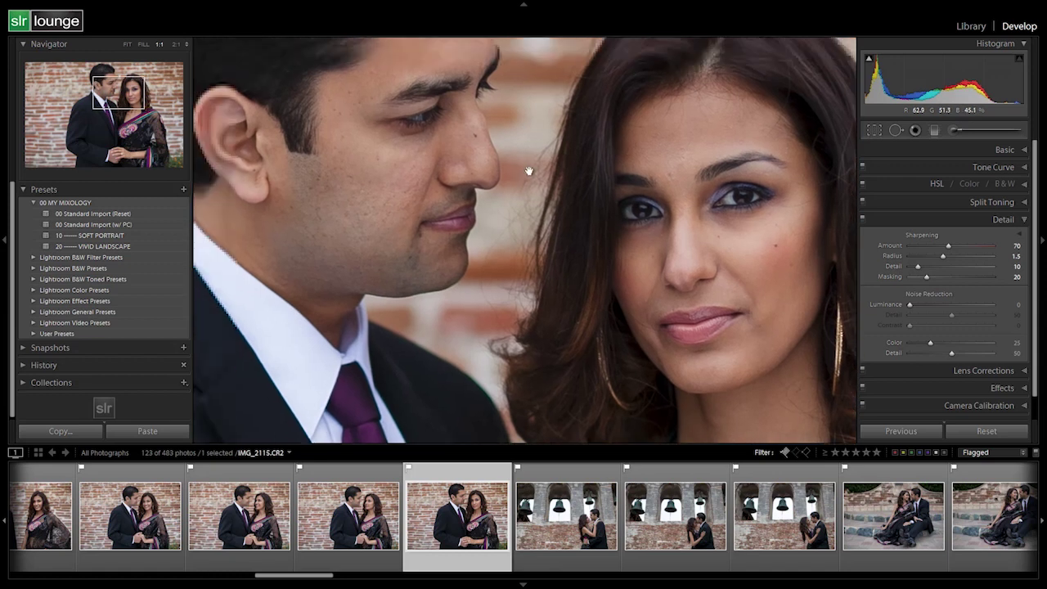
drag(480, 94, 574, 138)
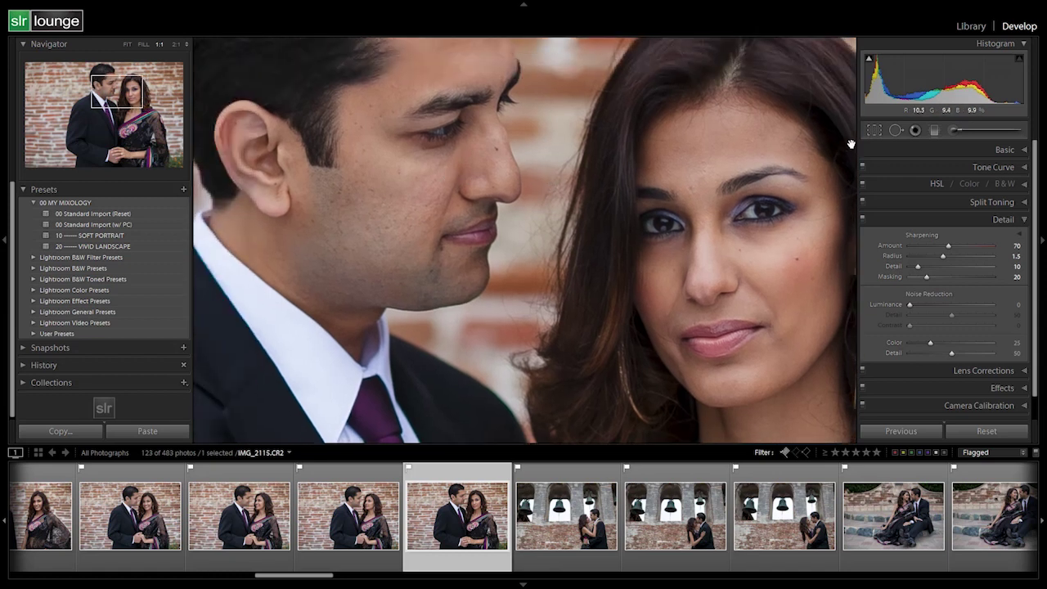
click(703, 209)
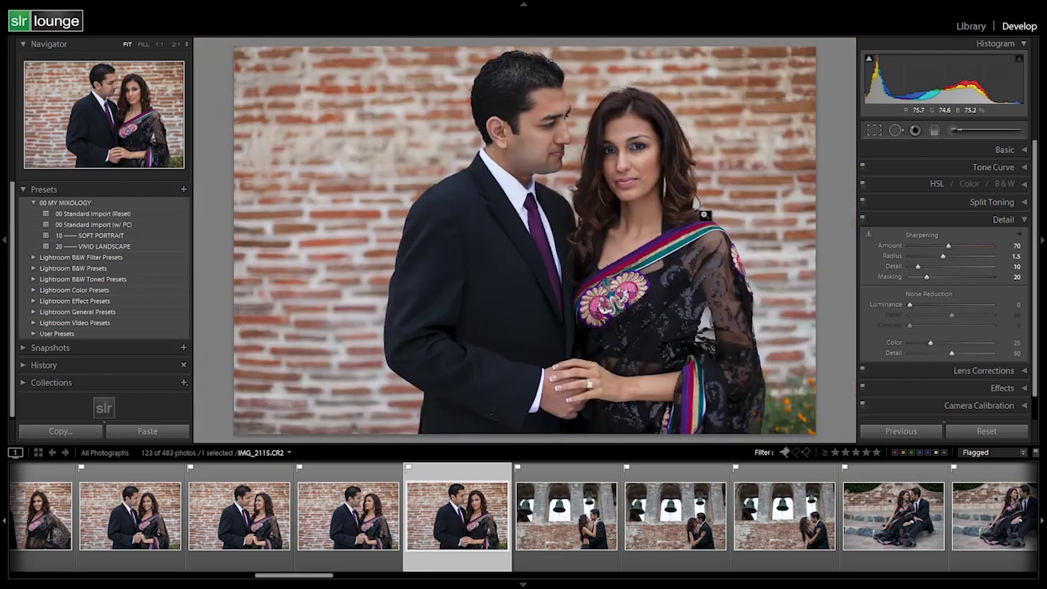
Step: Compare luminance noise reduction of 40 and 15 on the faces at 1:1, and settle on 20
key(shift)
key(shift+Up)
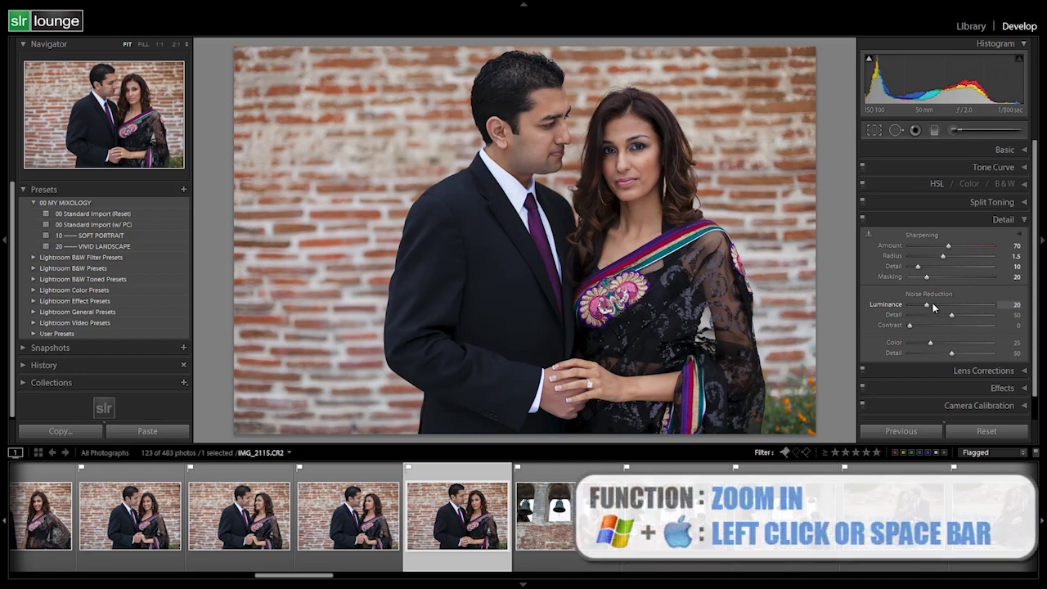
click(630, 131)
drag(467, 210, 624, 151)
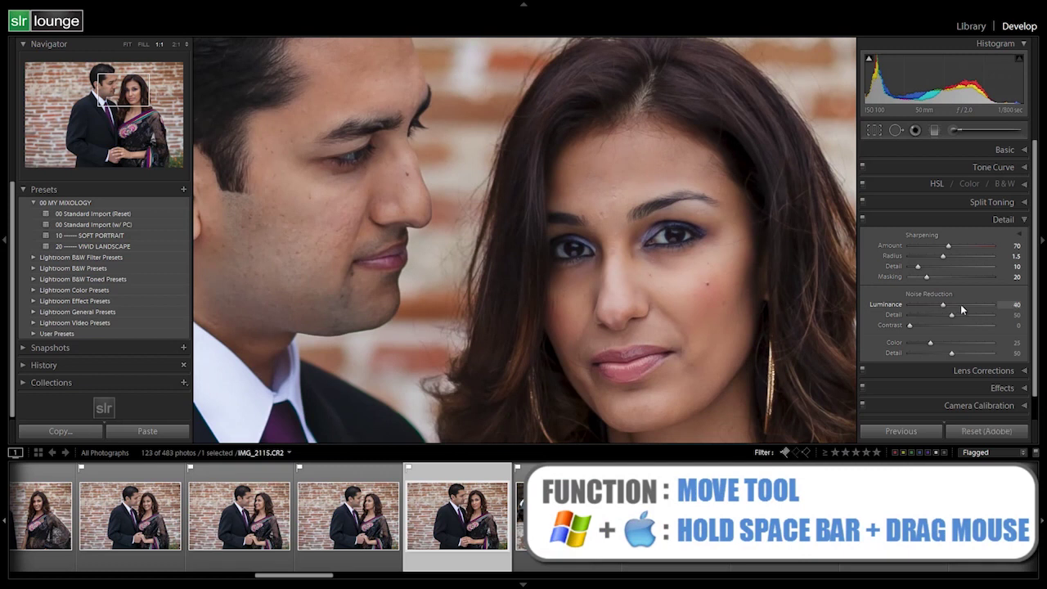
text(20)
key(Return)
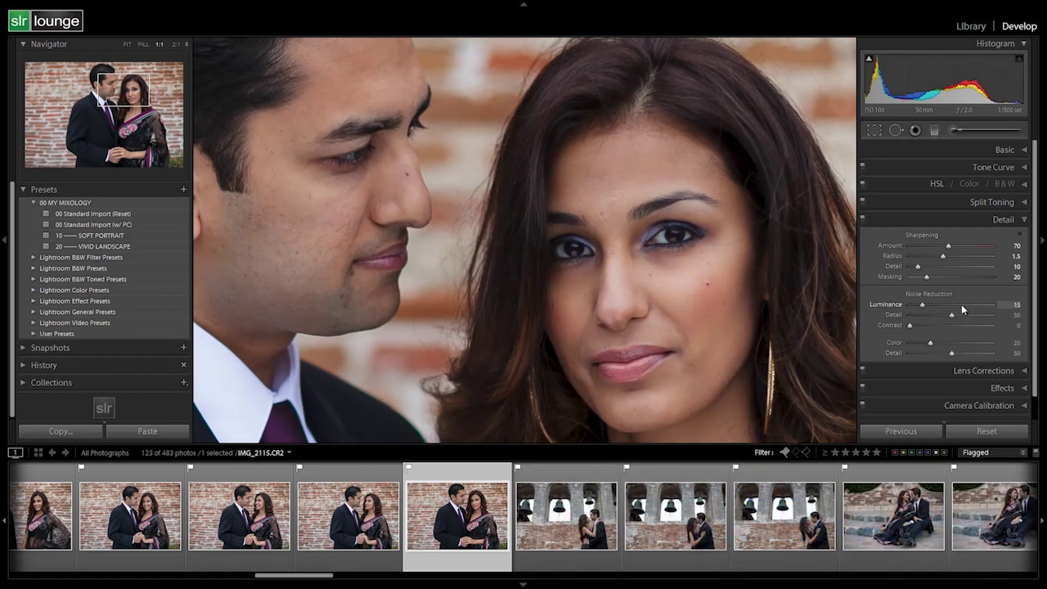
drag(771, 318, 773, 267)
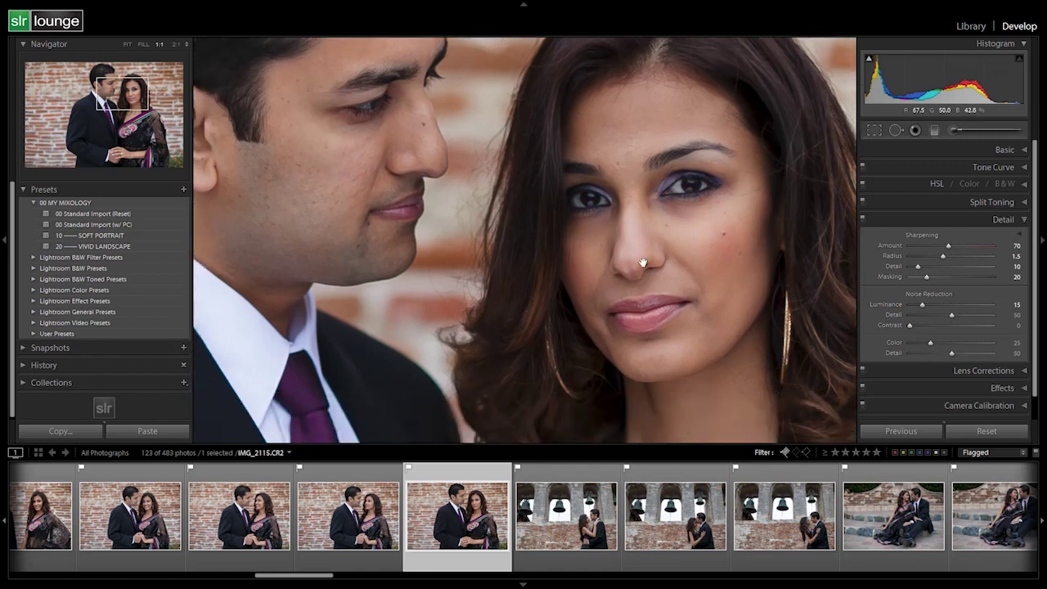
drag(640, 269, 699, 197)
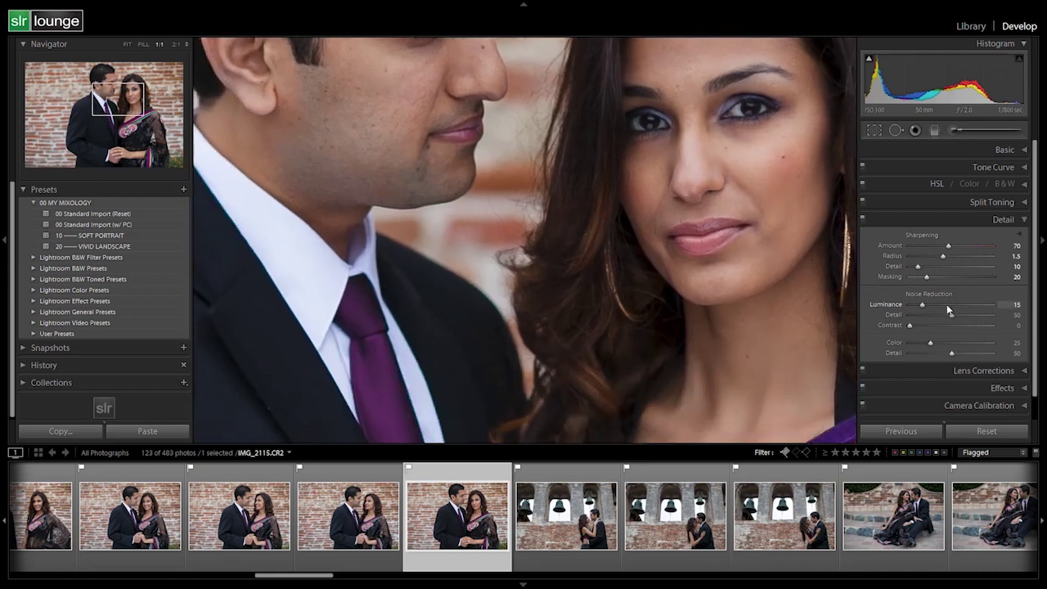
drag(710, 242, 724, 319)
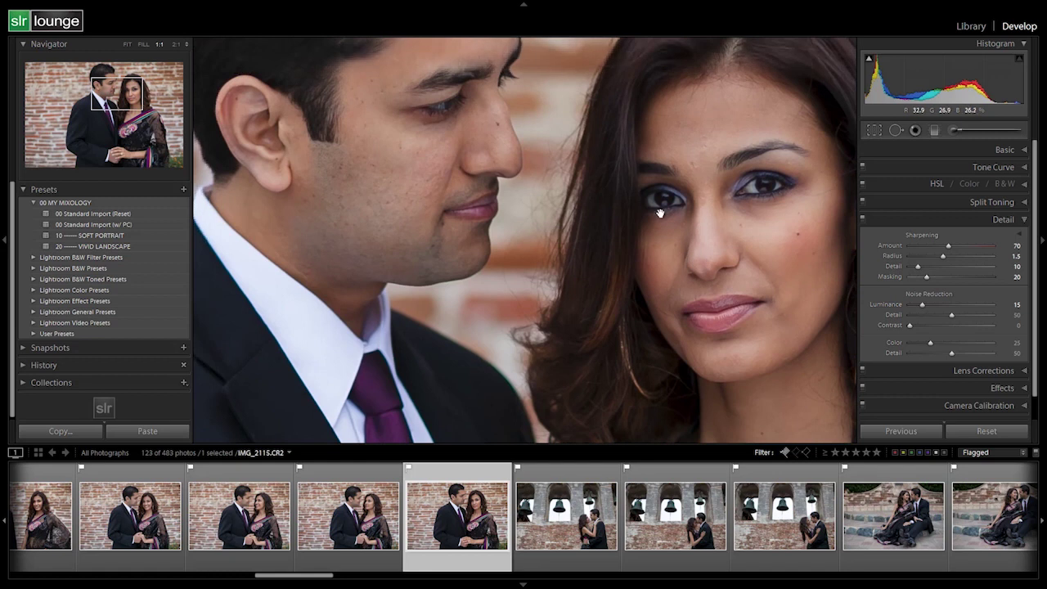
drag(680, 302, 686, 271)
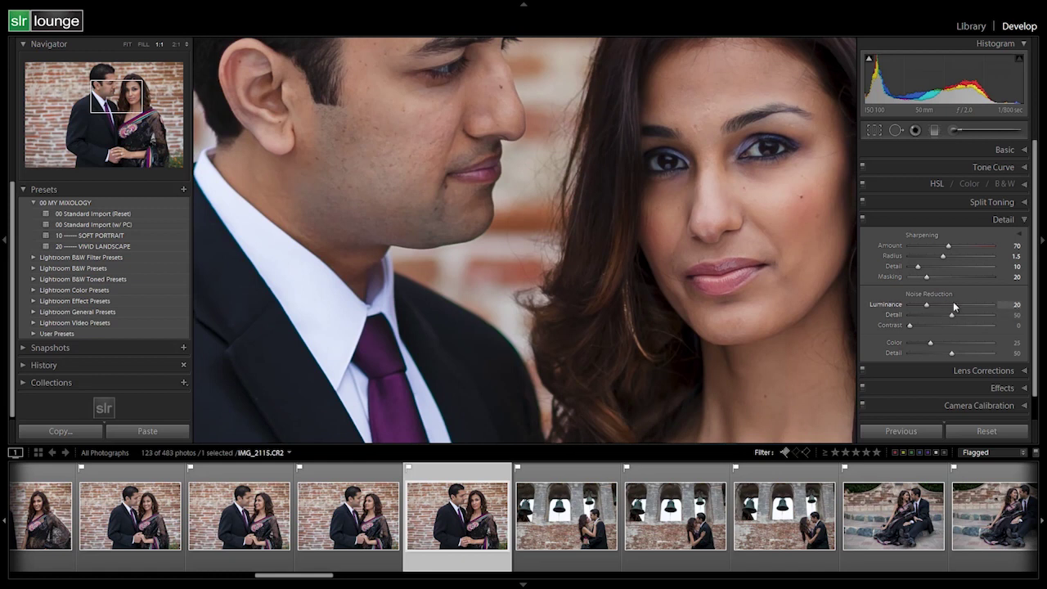
click(1010, 220)
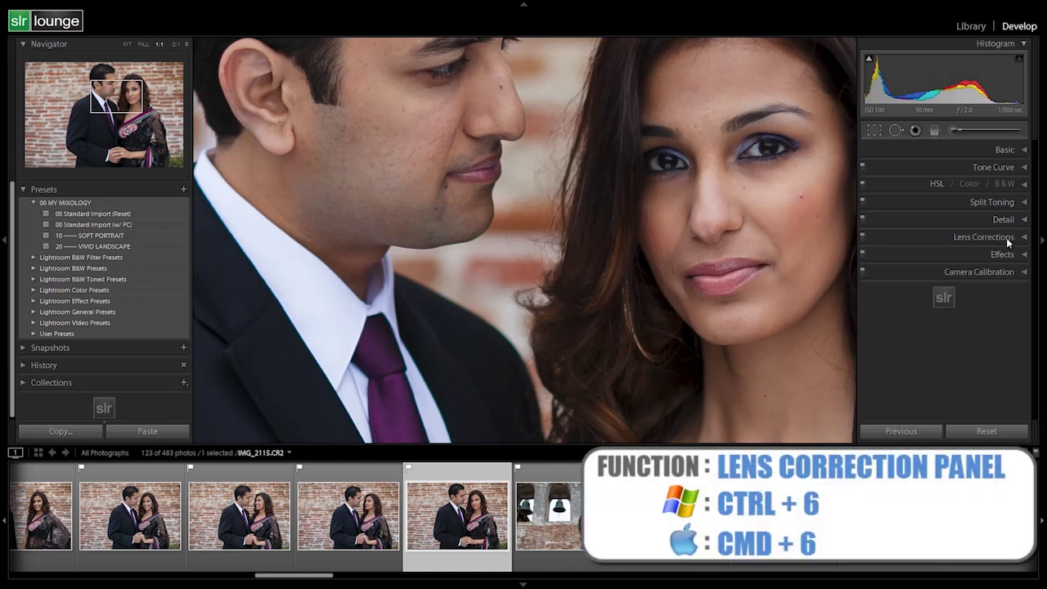
Step: Review the portrait's manual lens vignetting settings with the whole photo in view
click(1014, 237)
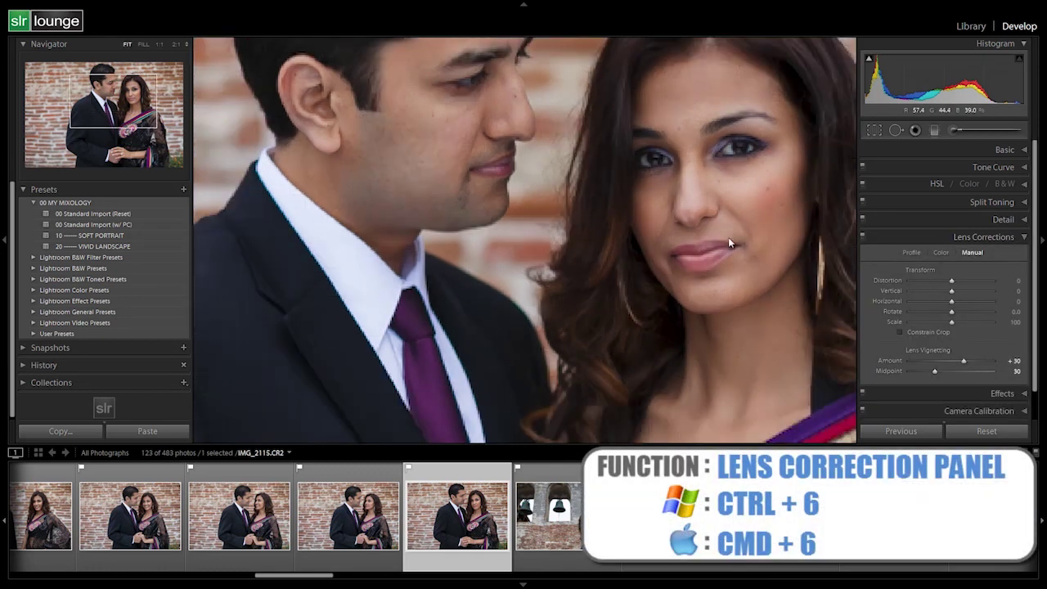
click(727, 237)
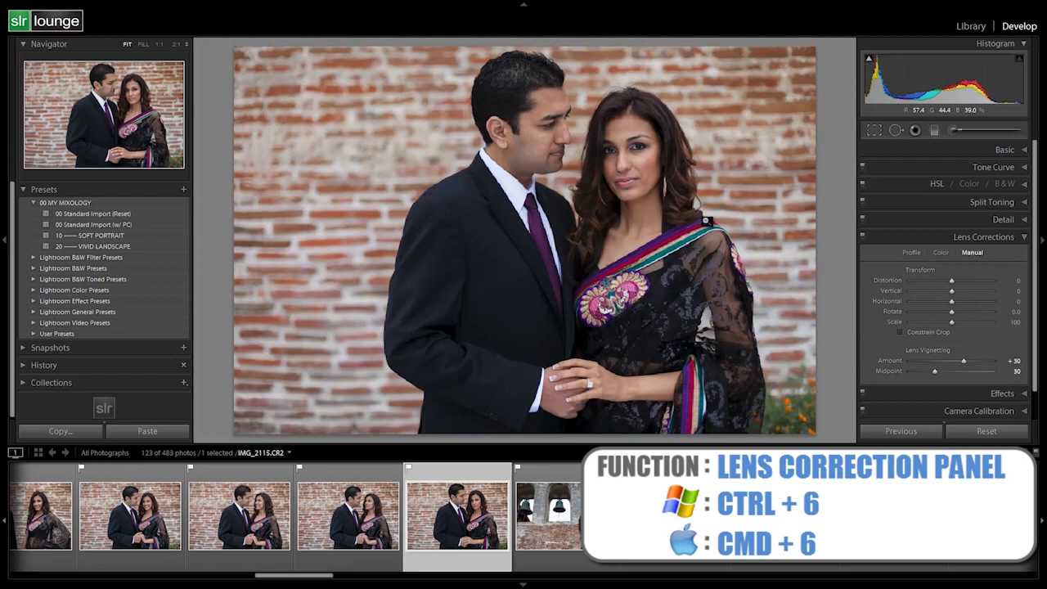
click(1014, 237)
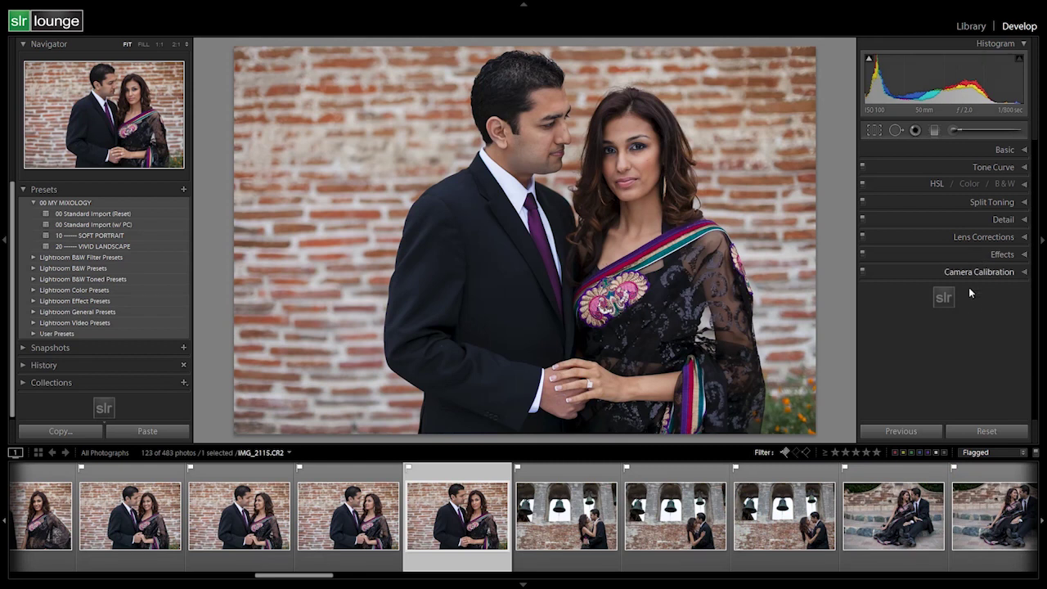
click(183, 190)
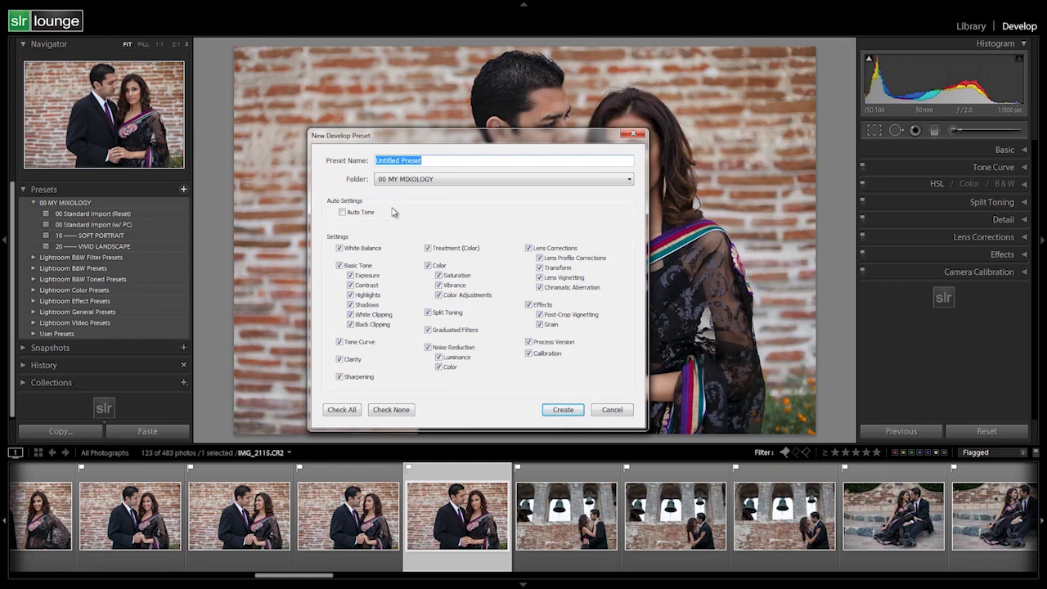
text(11 Standard Color)
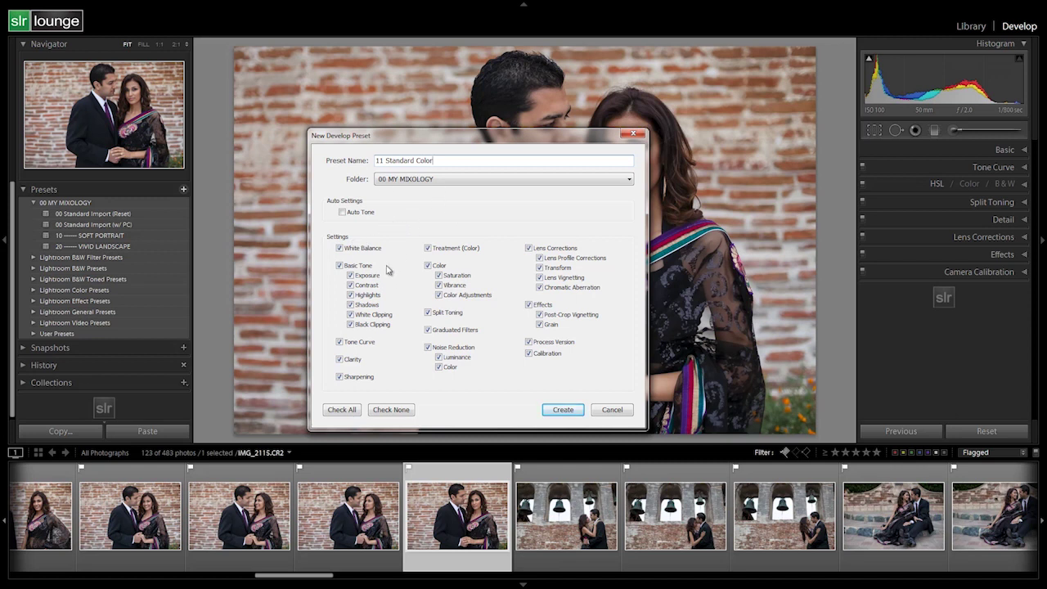
click(343, 410)
click(632, 134)
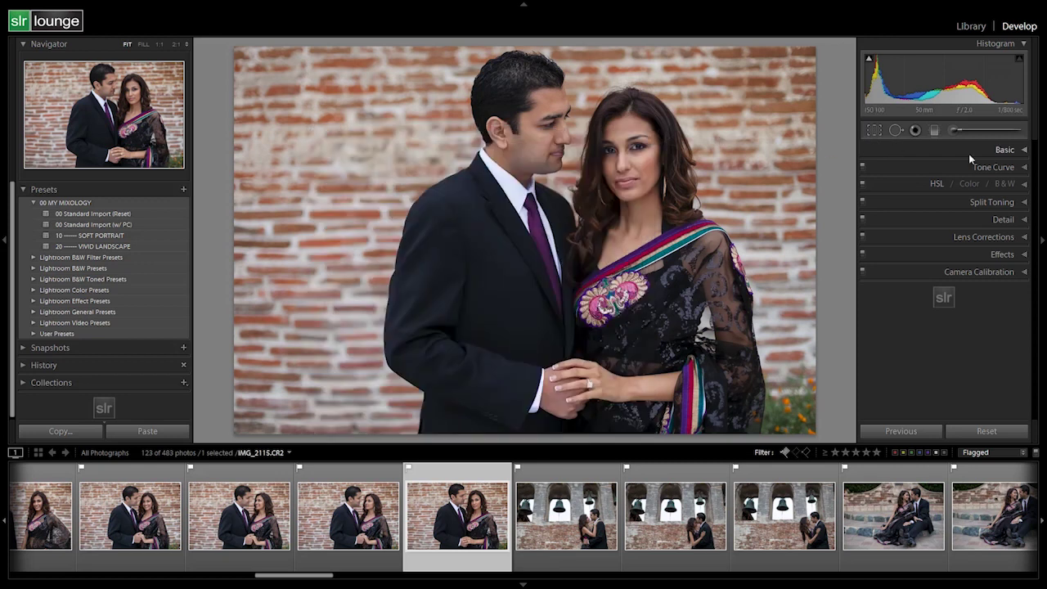
Step: Create the develop preset "11 Standard Color" in the 00 MY MIXOLOGY folder, excluding lens profile corrections, transform and chromatic aberration
click(1014, 152)
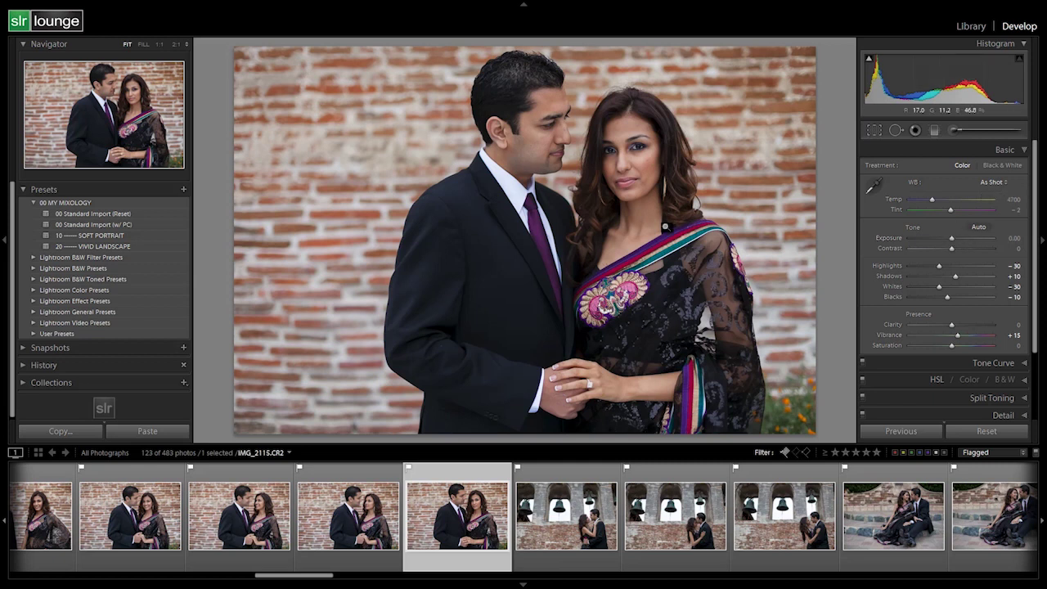
click(183, 189)
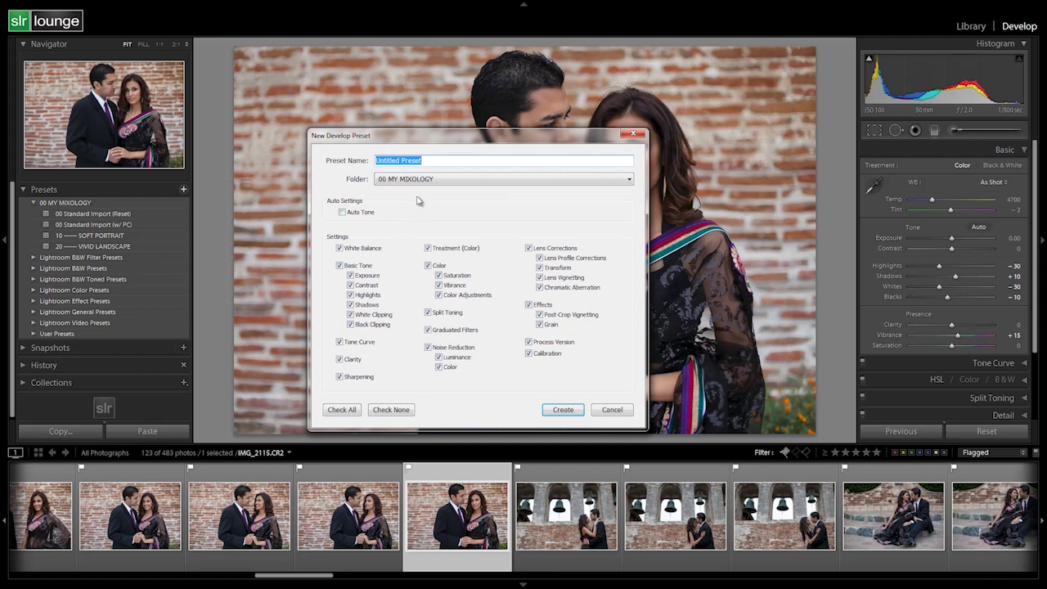
text(11 Standard Color)
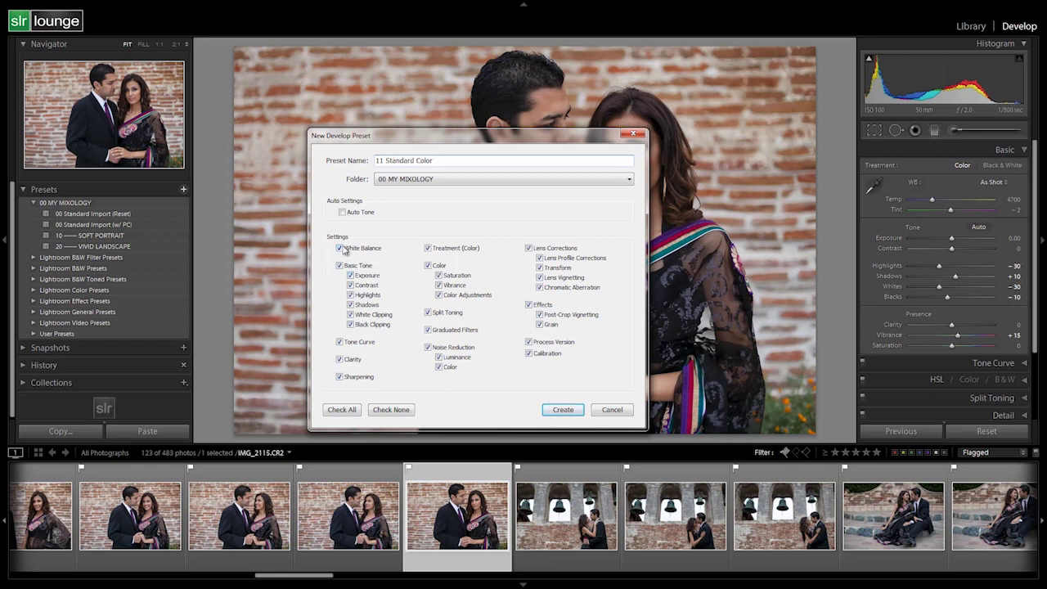
click(350, 285)
click(350, 285)
click(539, 258)
click(539, 269)
click(539, 288)
click(560, 409)
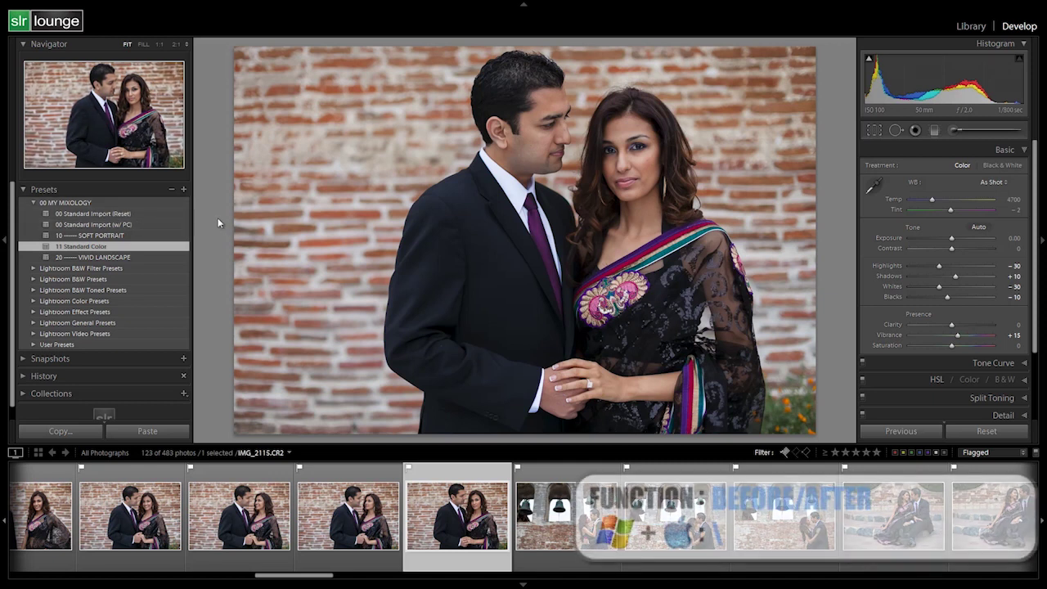
Step: Compare the portrait before and after the edits, both as a whole and at 1:1 on the couple's faces
key(backslash)
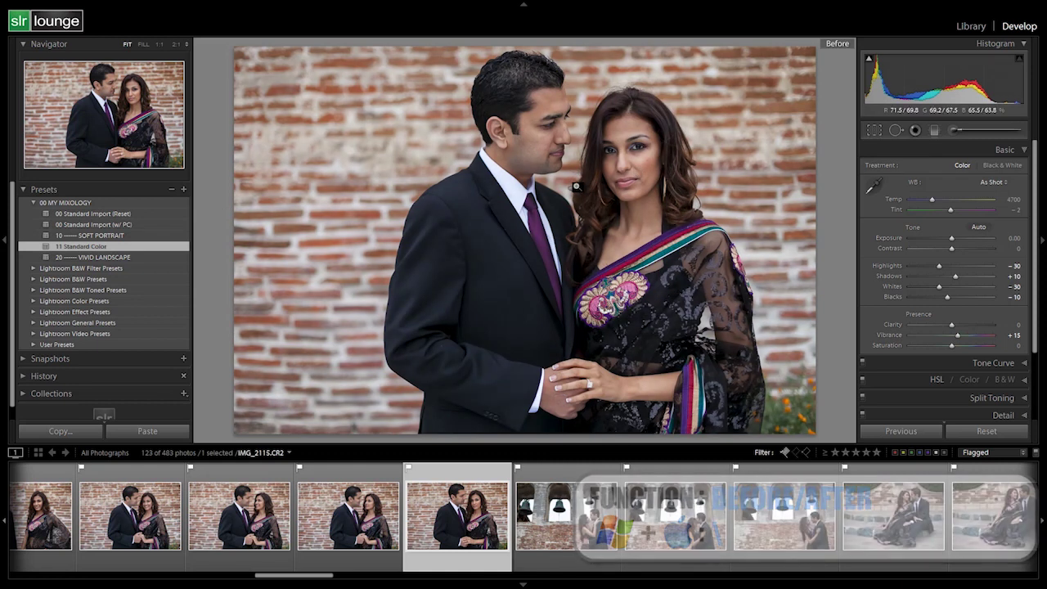
key(backslash)
key(backslash)
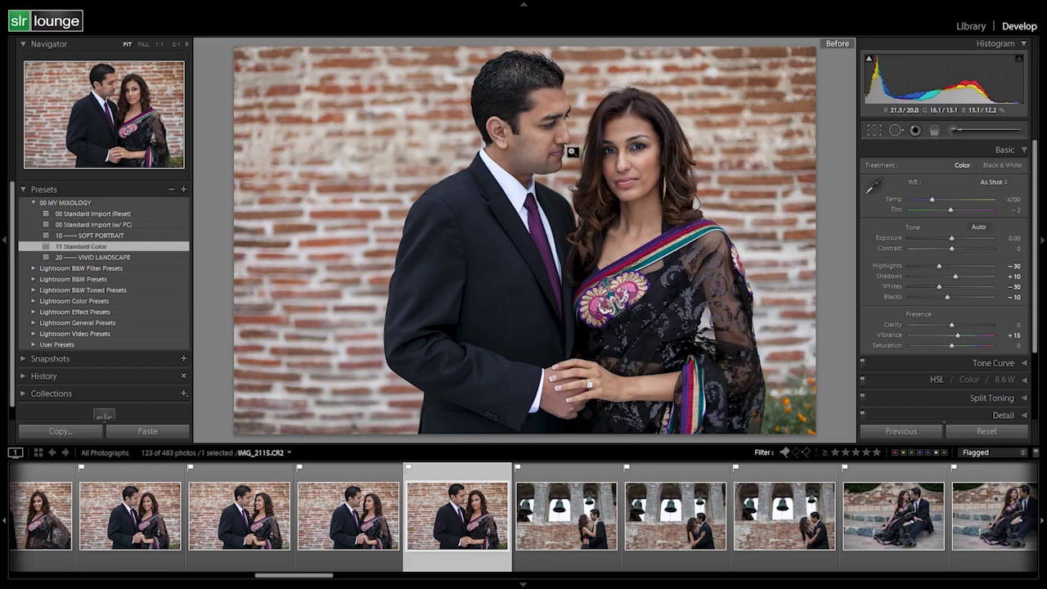
click(556, 175)
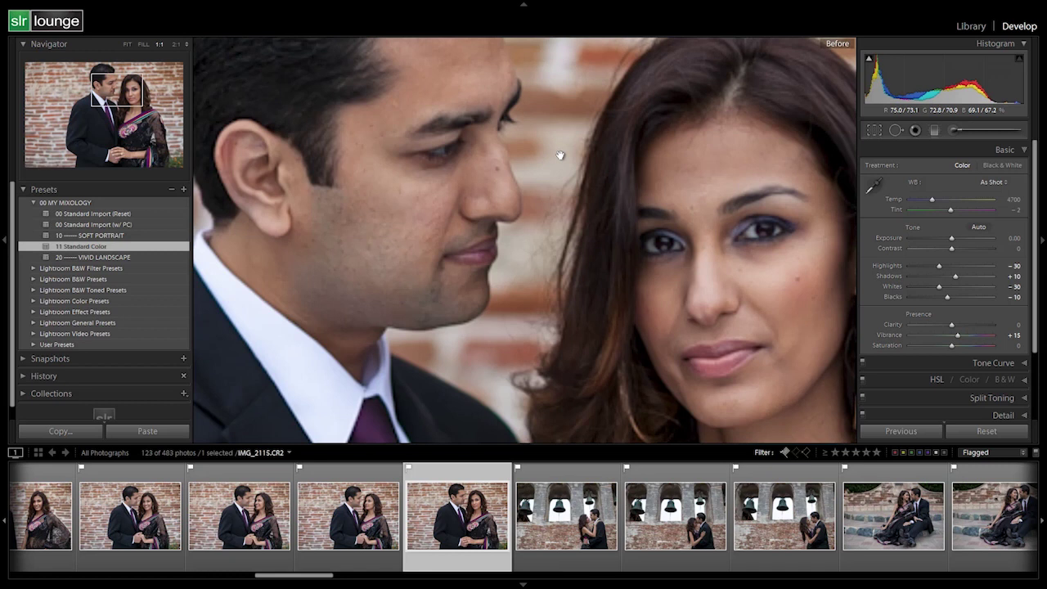
drag(560, 156, 553, 108)
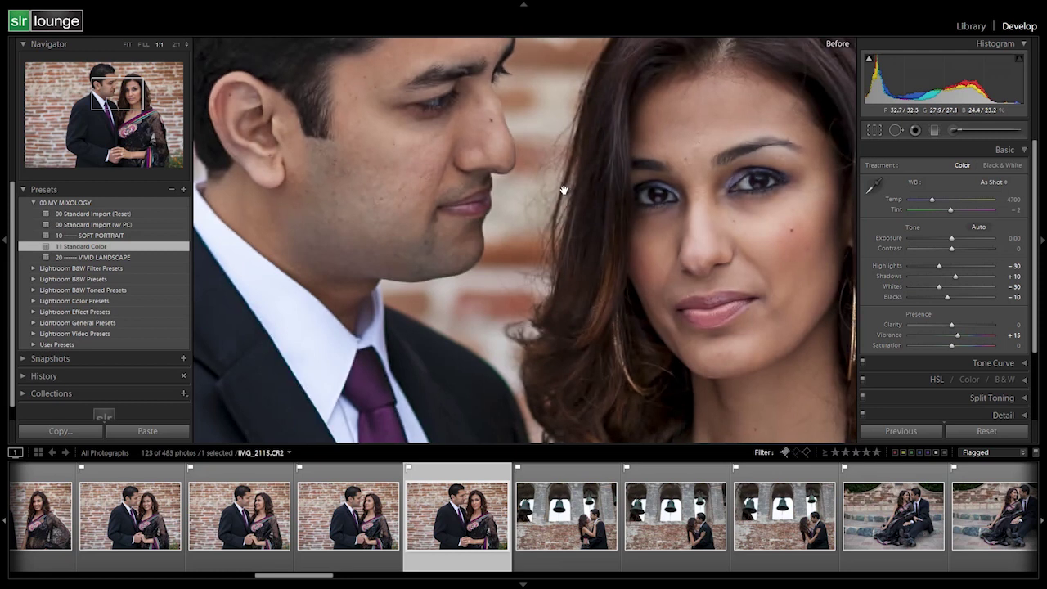
key(backslash)
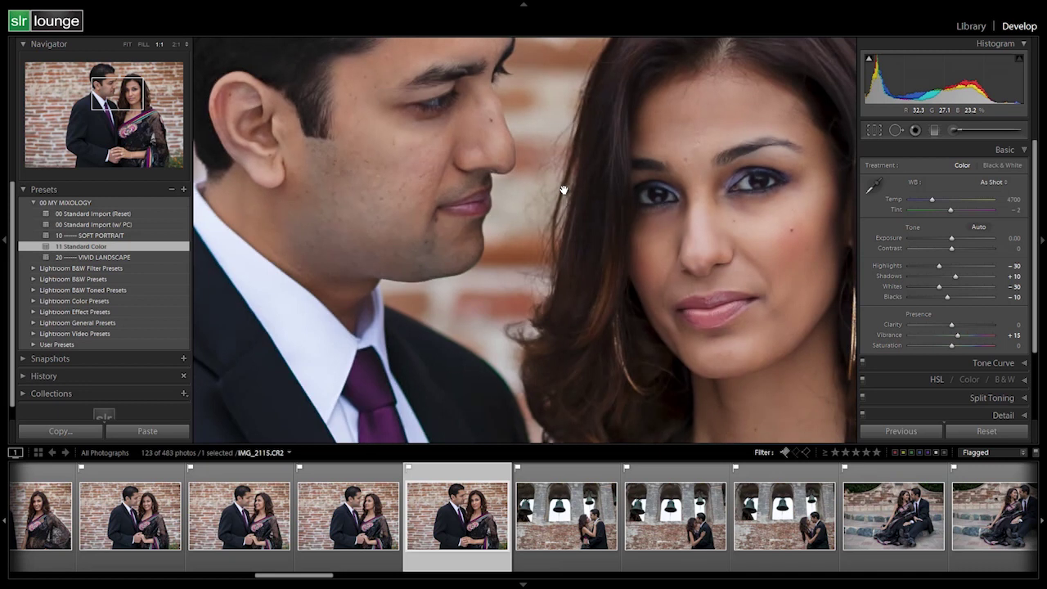
key(backslash)
key(backslash)
key(backslash)
key(backslash)
click(550, 174)
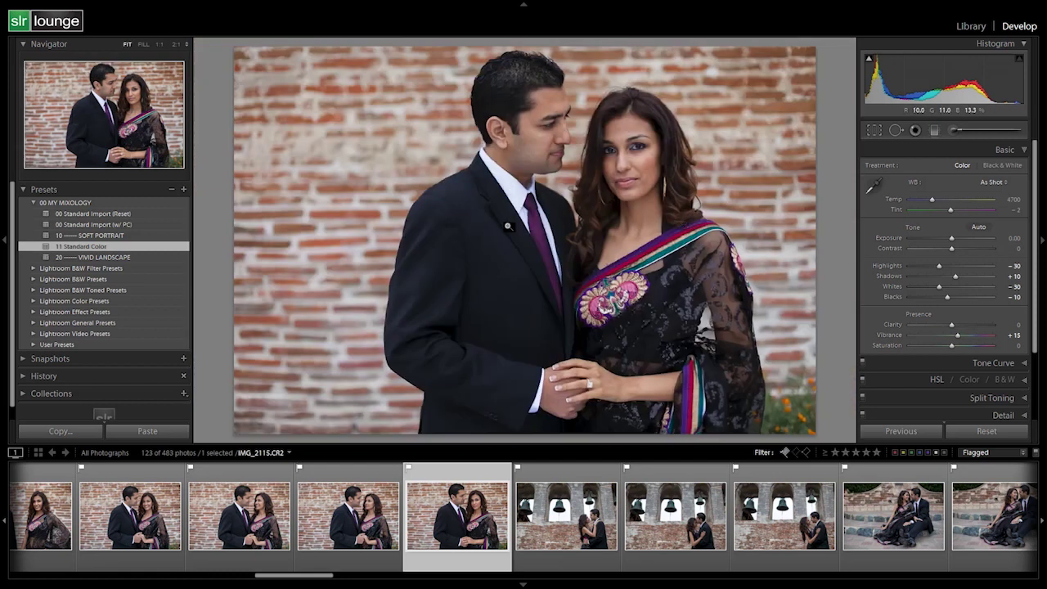